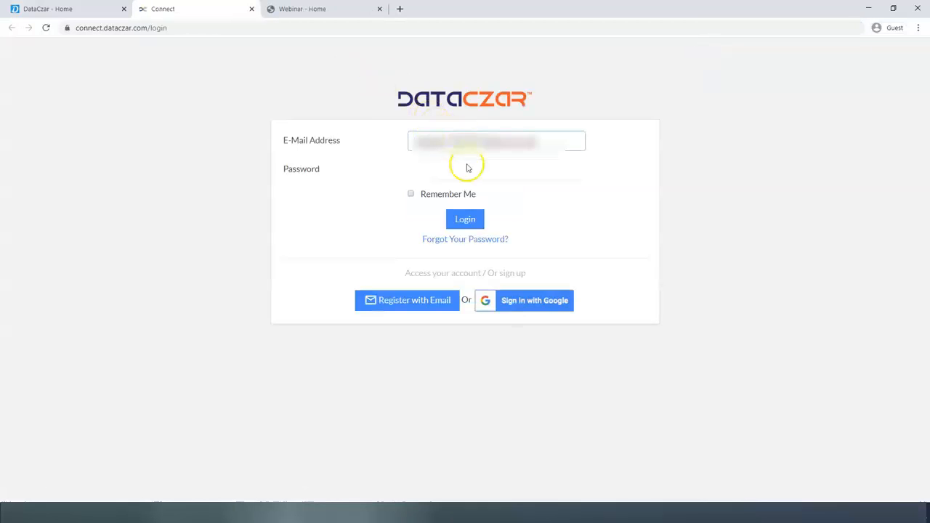
# Step: Log in with the account's e-mail and password, then close the separate DataCzar home page and view the dashboard full screen
pyautogui.click(452, 176)
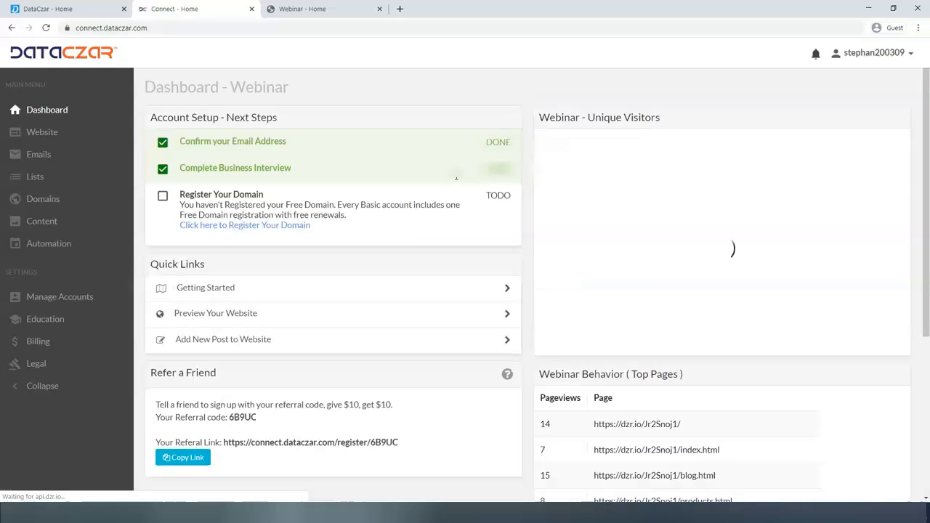
pyautogui.click(366, 169)
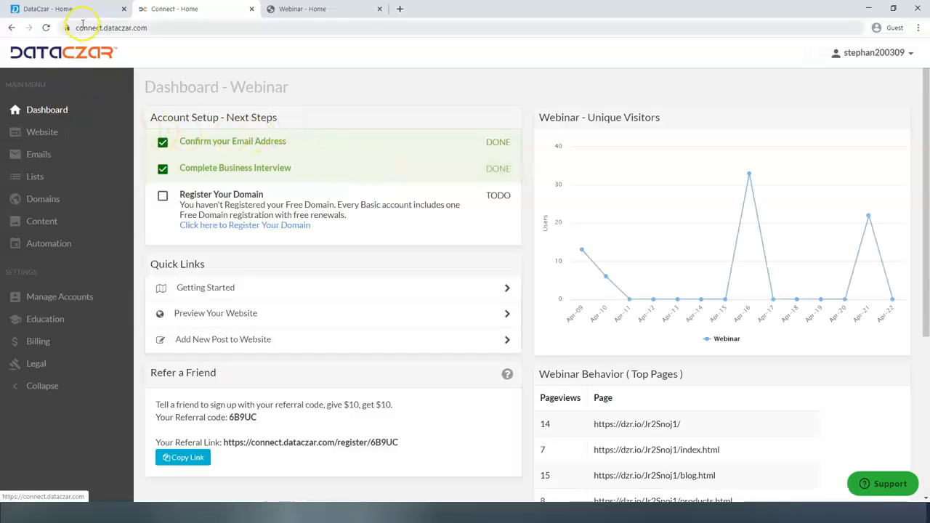
pyautogui.click(122, 8)
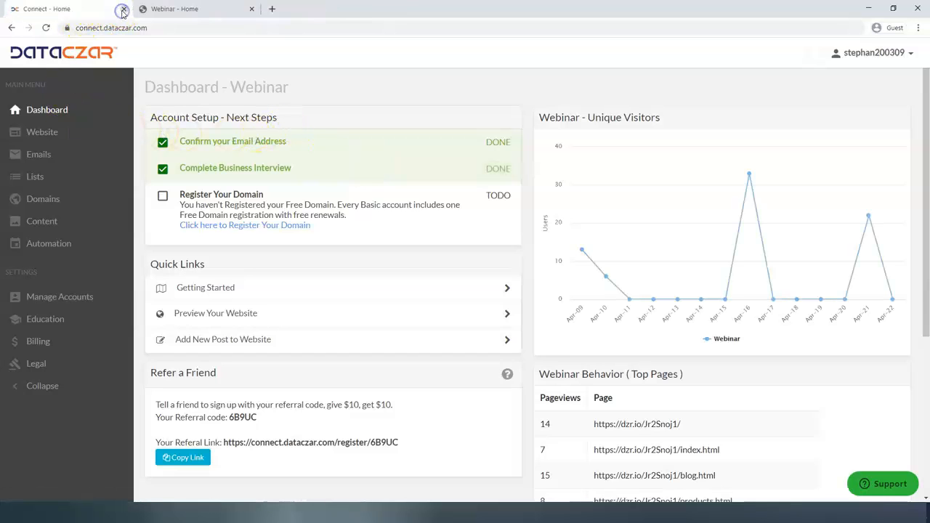
pyautogui.press('F11')
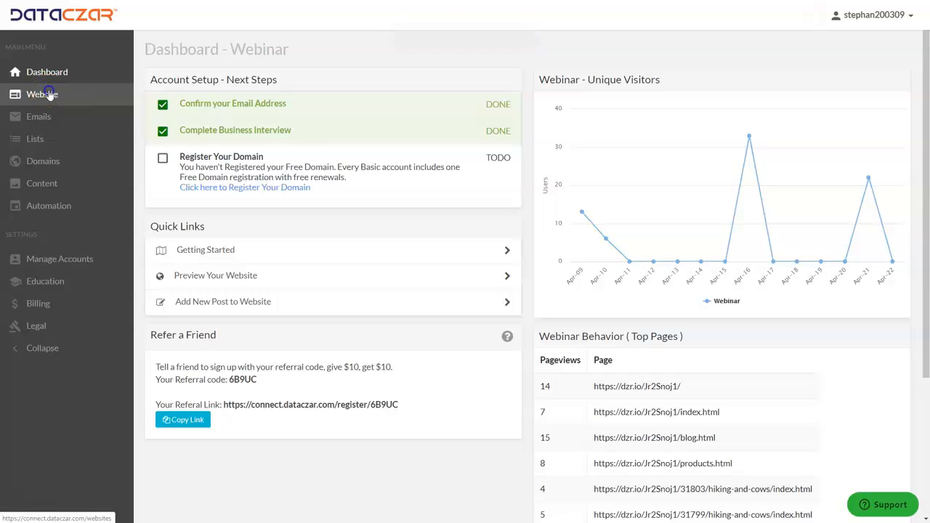
# Step: Open the list of posts for the Webinar website
pyautogui.click(46, 94)
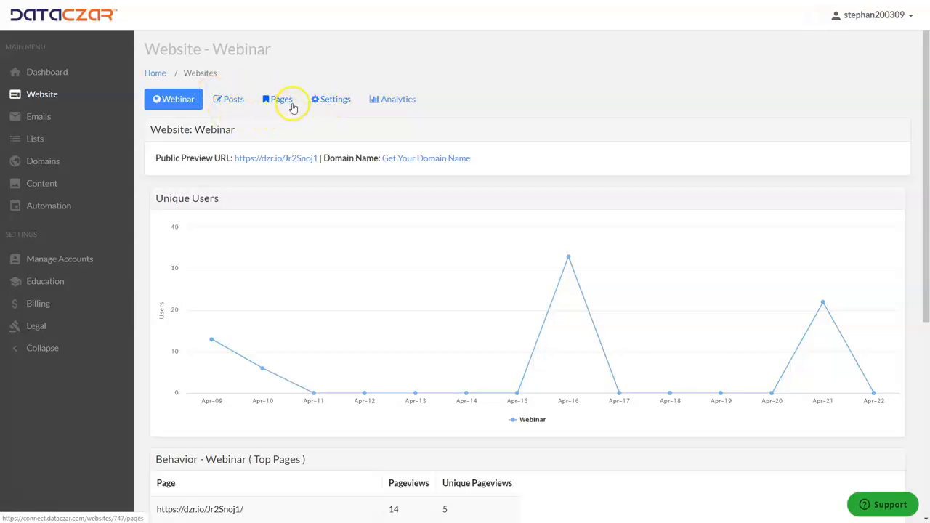
pyautogui.click(233, 102)
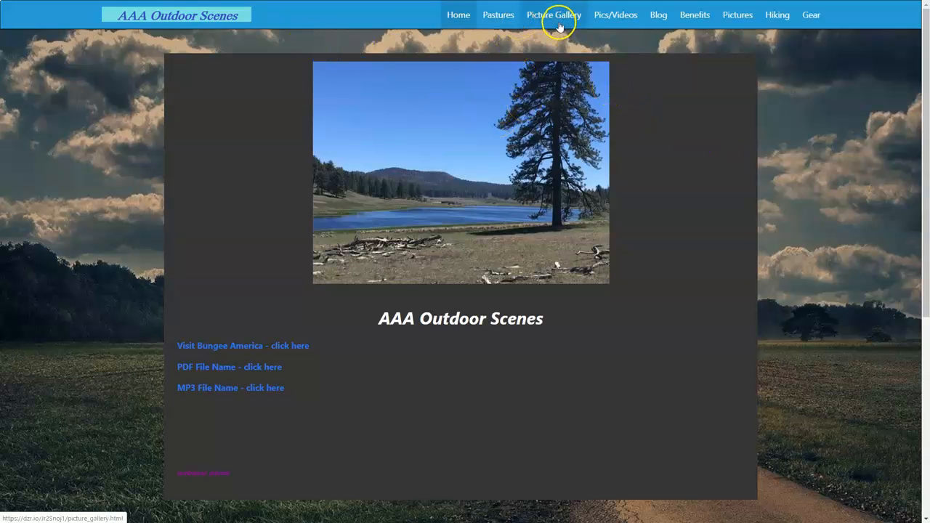
# Step: Examine the Blog page of the published AAA Outdoor Scenes website to see how posts are displayed
pyautogui.click(656, 16)
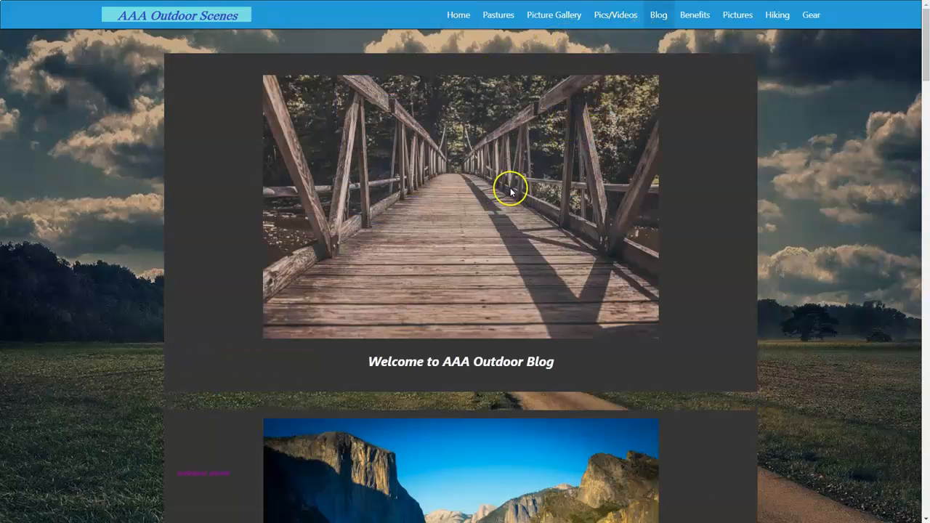
pyautogui.scroll(-3, 510, 191)
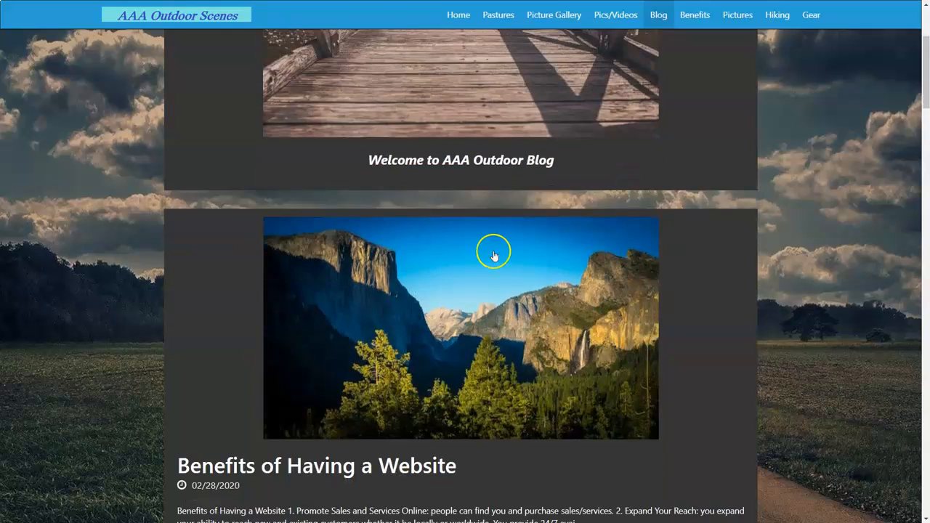
pyautogui.scroll(2, 330, 451)
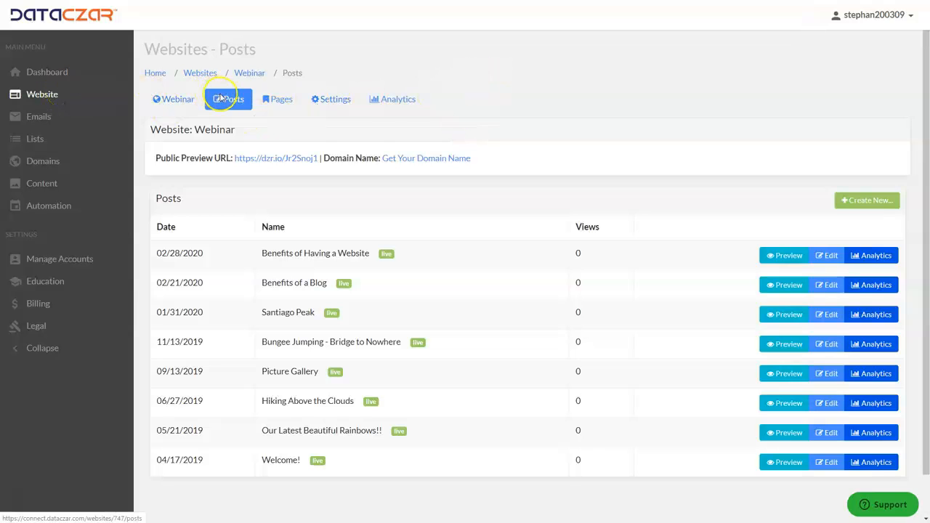
# Step: Create a new post for the Webinar website and title it "Hiking and Cows"
pyautogui.click(871, 203)
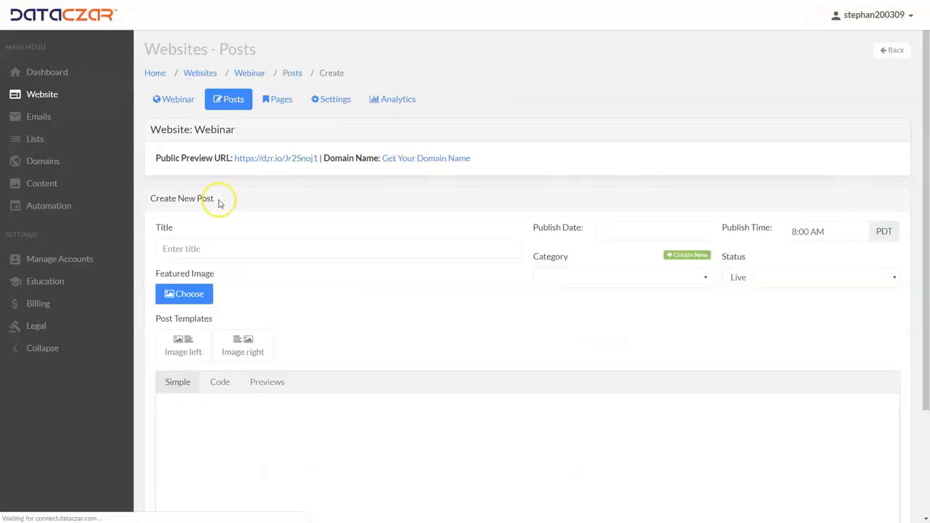
pyautogui.click(197, 247)
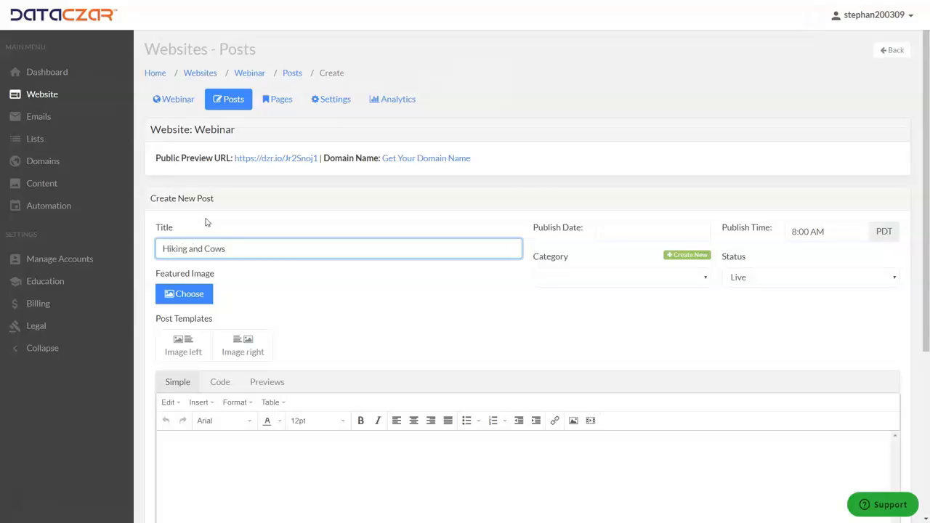
pyautogui.scroll(-1, 412, 249)
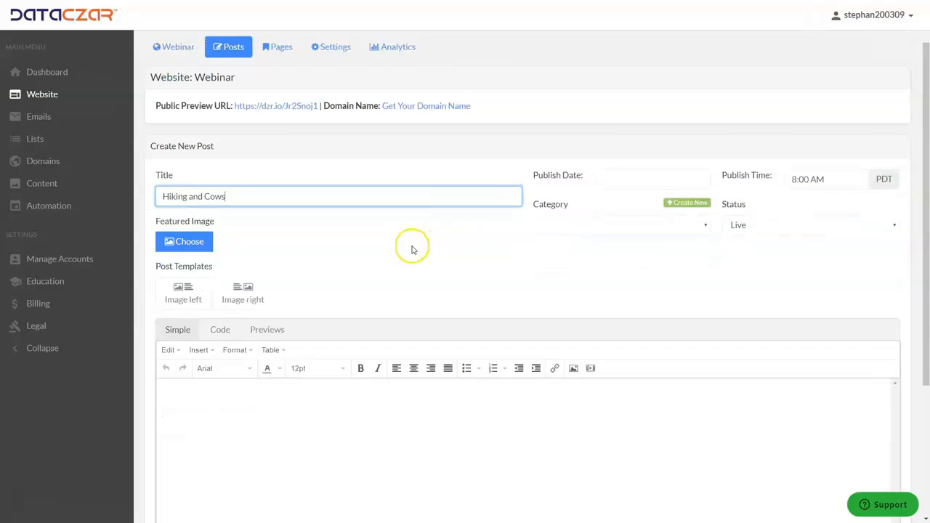
# Step: Enter the post's opening line: "Today's Hike Brought Us a Little Bit of Fog and Some Awesome Cow Pictures!"
pyautogui.click(243, 388)
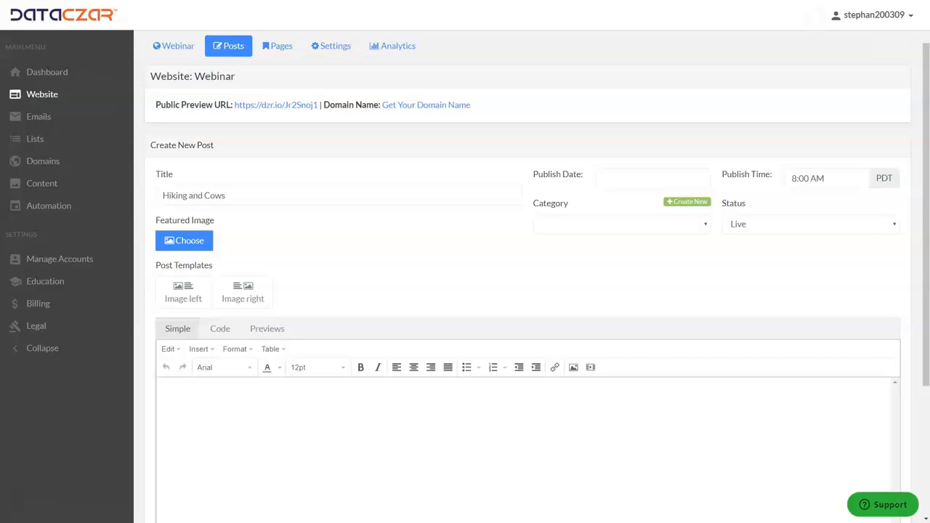
pyautogui.click(186, 386)
pyautogui.write("Today's Hike Brought Us a Little Bit of Fog and Some Awesome Cow Pictures!")
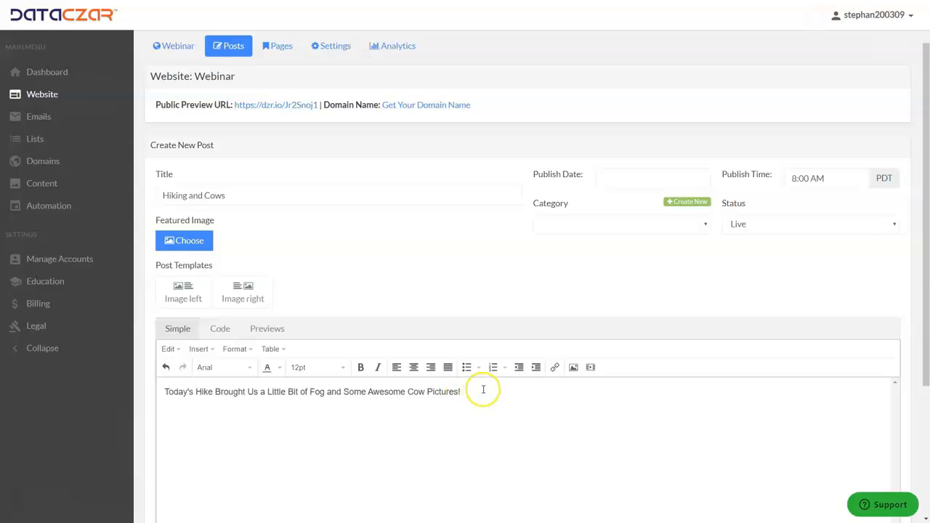
# Step: Format the opening line of the post as bold, italic, 14pt and centered
pyautogui.moveTo(477, 390); pyautogui.dragTo(161, 397)
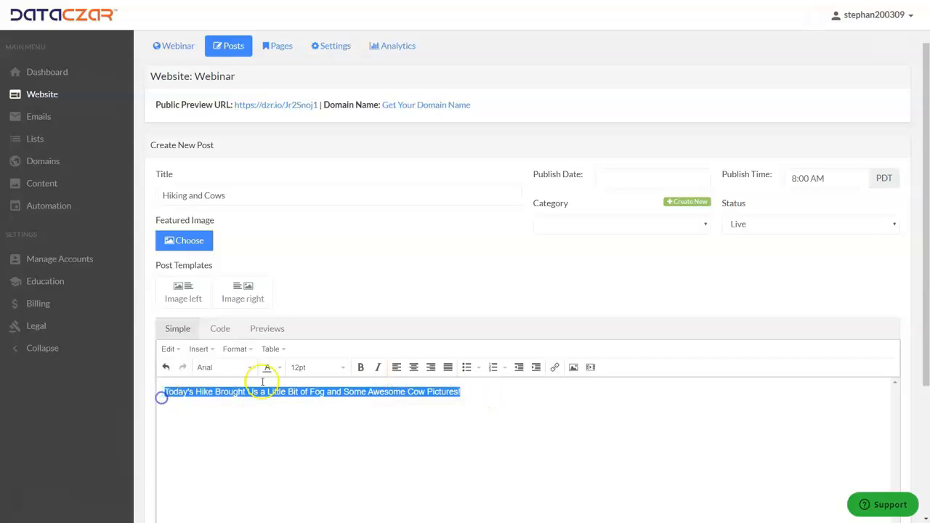
pyautogui.click(378, 367)
pyautogui.click(361, 366)
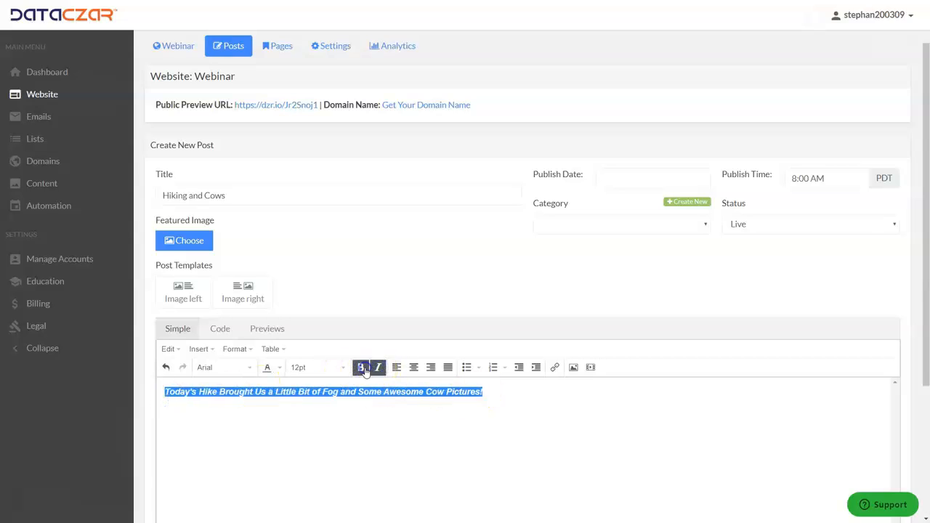
pyautogui.click(343, 367)
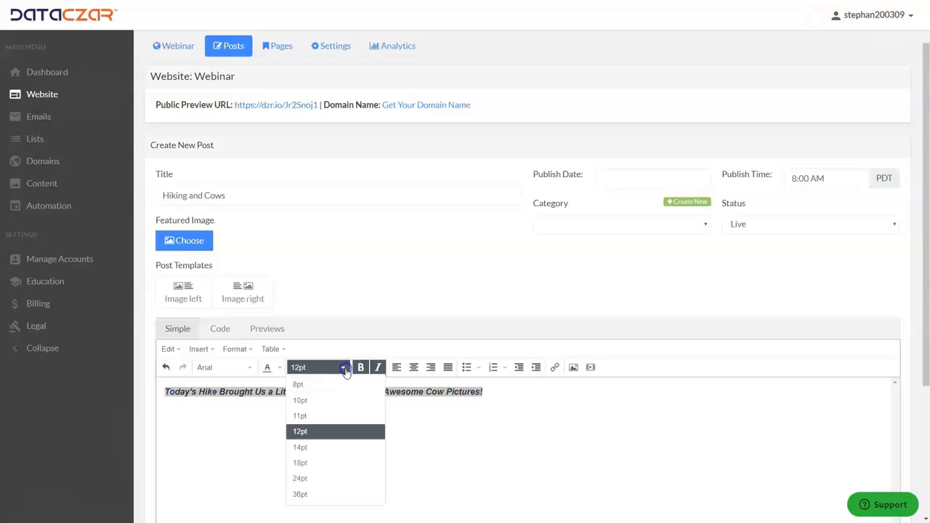
pyautogui.click(300, 448)
pyautogui.click(413, 367)
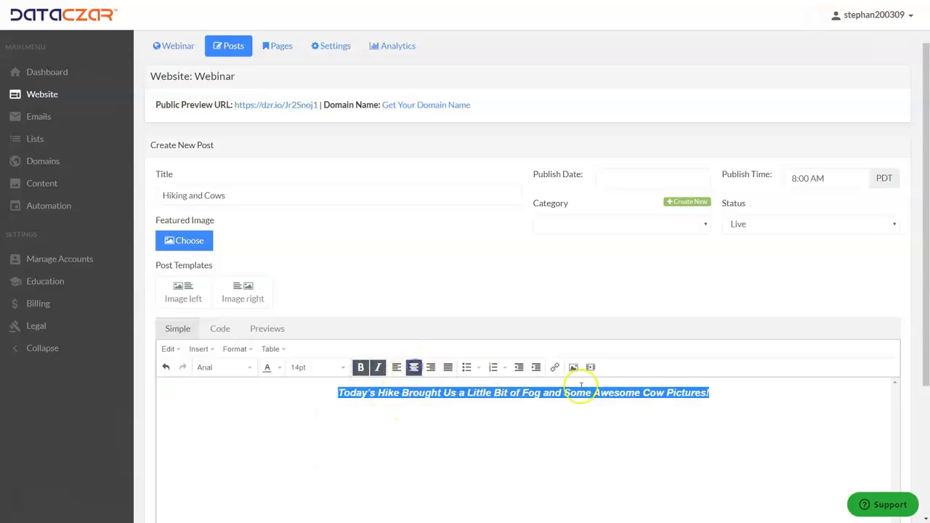
# Step: Add blank space below the opening line and insert the "Image left" post template there
pyautogui.click(732, 396)
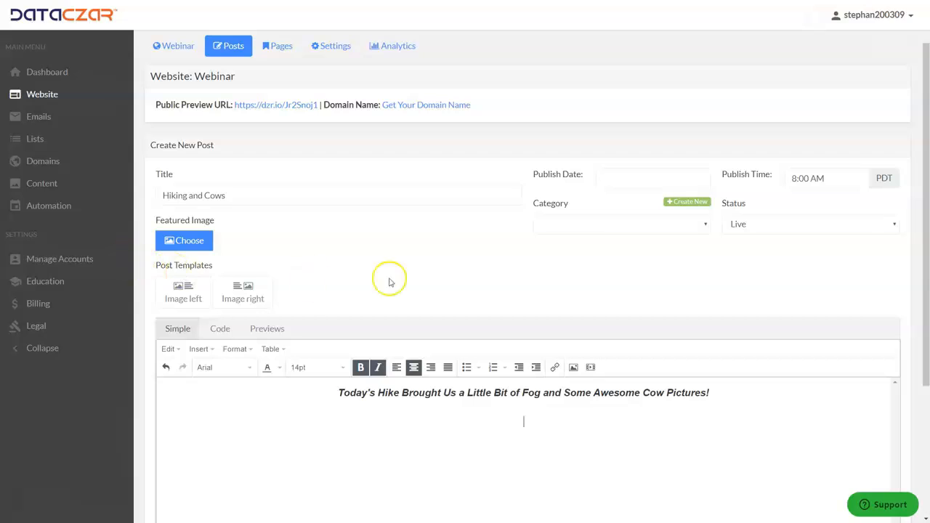
pyautogui.click(193, 297)
pyautogui.scroll(-1, 436, 305)
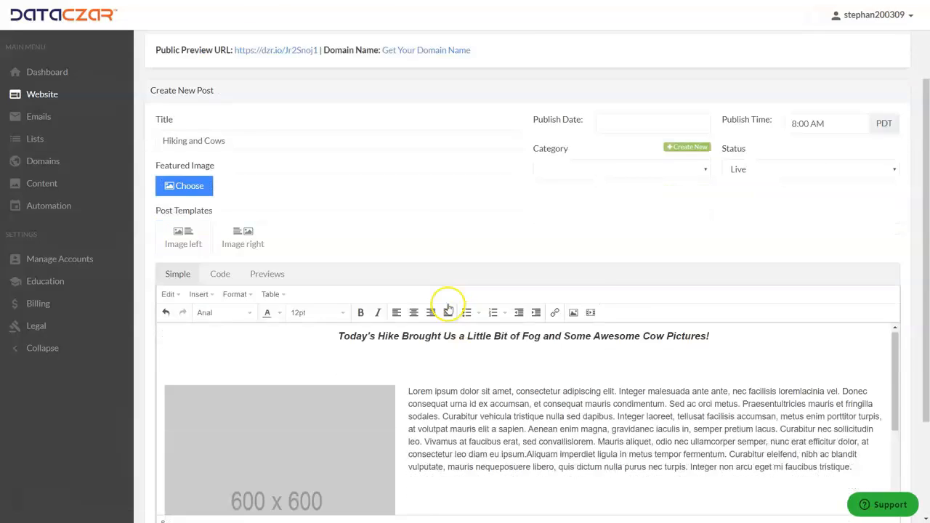
pyautogui.scroll(-4, 429, 298)
pyautogui.scroll(1, 427, 267)
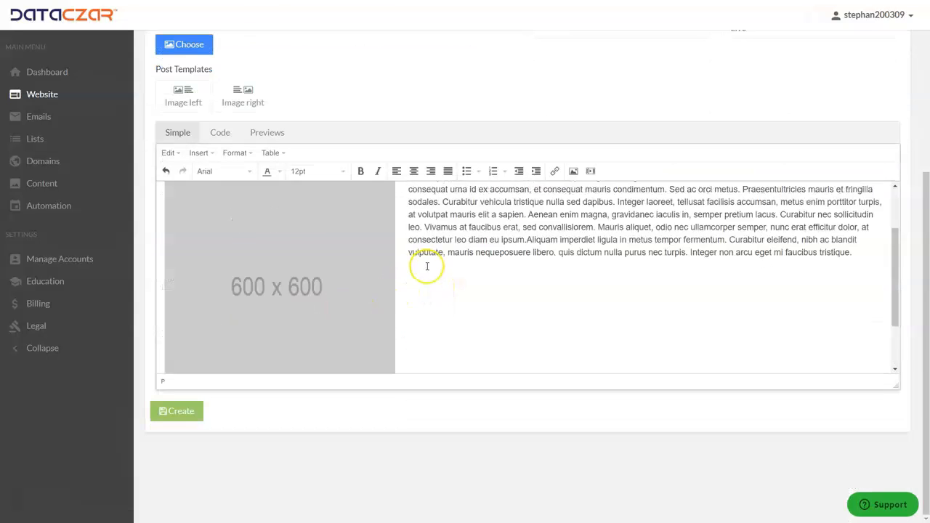
pyautogui.scroll(1, 427, 266)
pyautogui.scroll(-1, 385, 272)
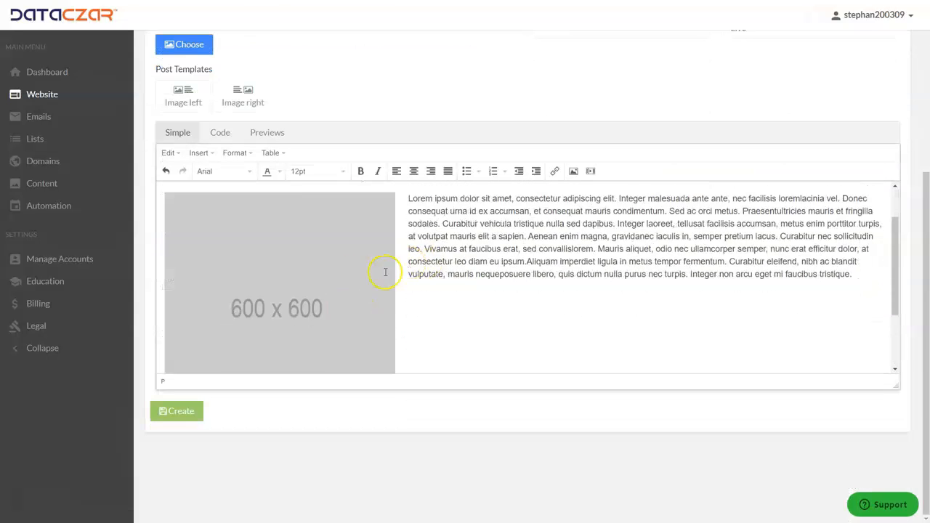
# Step: Replace the 600 x 600 placeholder image with the picture of the black cow in the fog from My Images
pyautogui.click(285, 284)
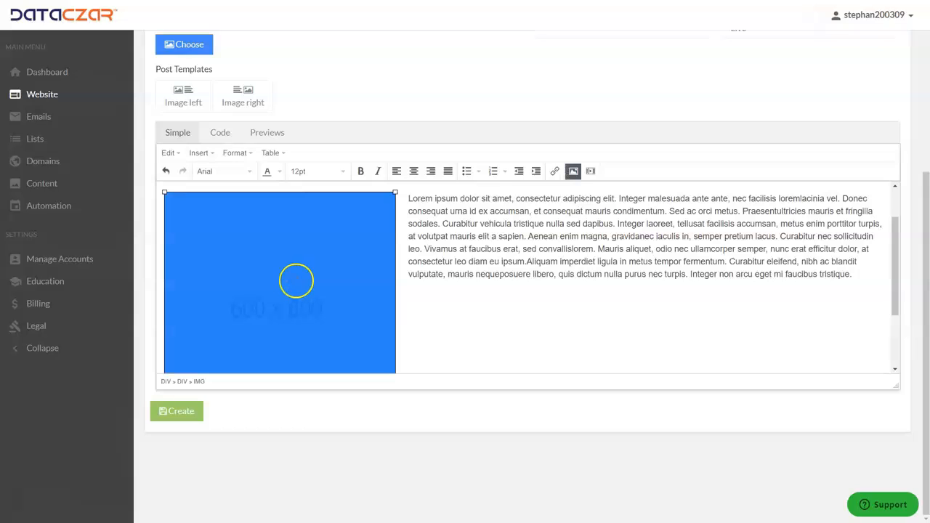
pyautogui.click(573, 173)
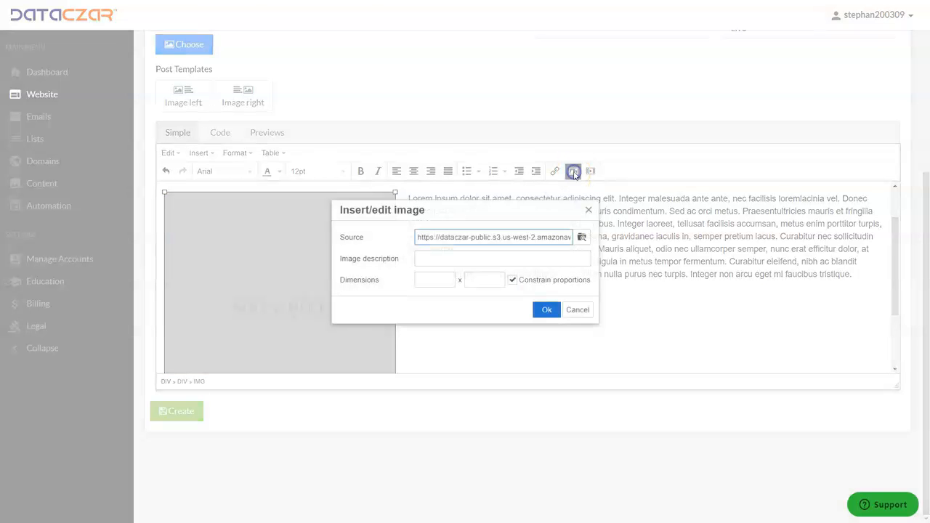
pyautogui.click(582, 238)
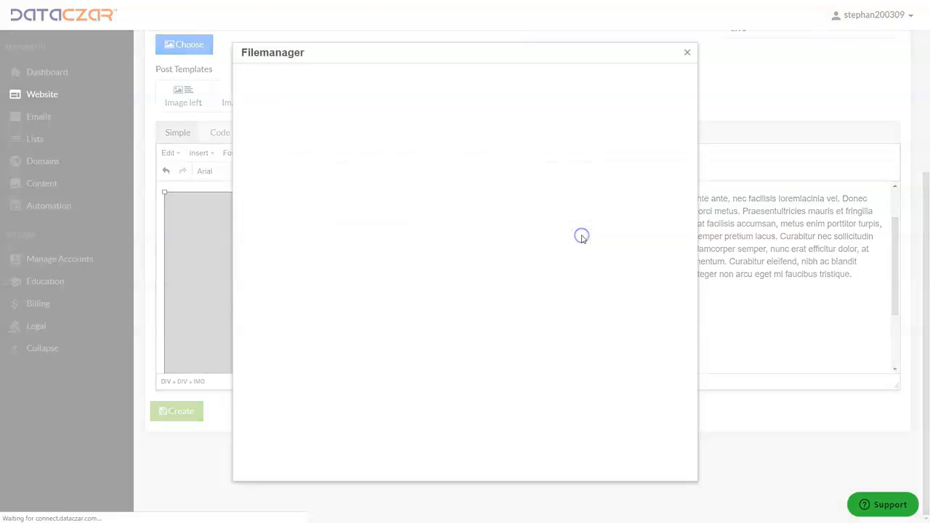
pyautogui.click(345, 83)
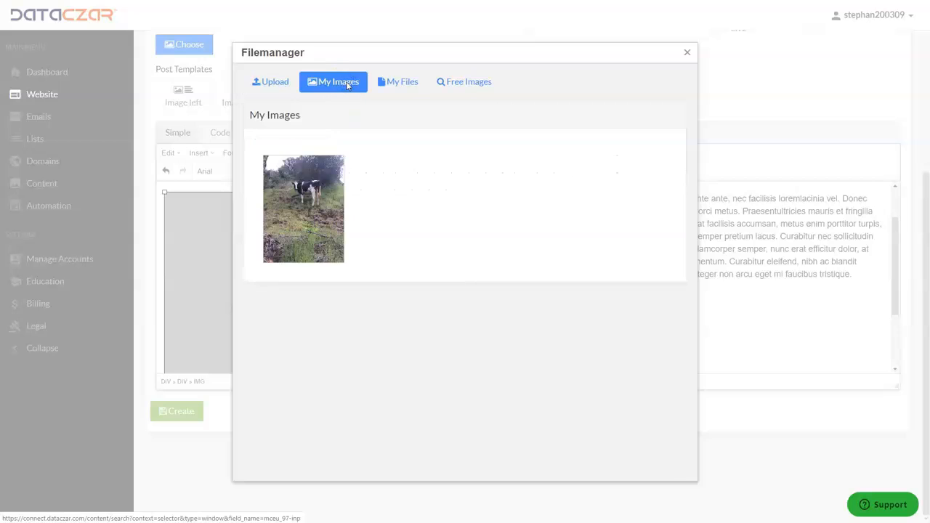
pyautogui.click(411, 225)
pyautogui.click(419, 235)
pyautogui.click(547, 311)
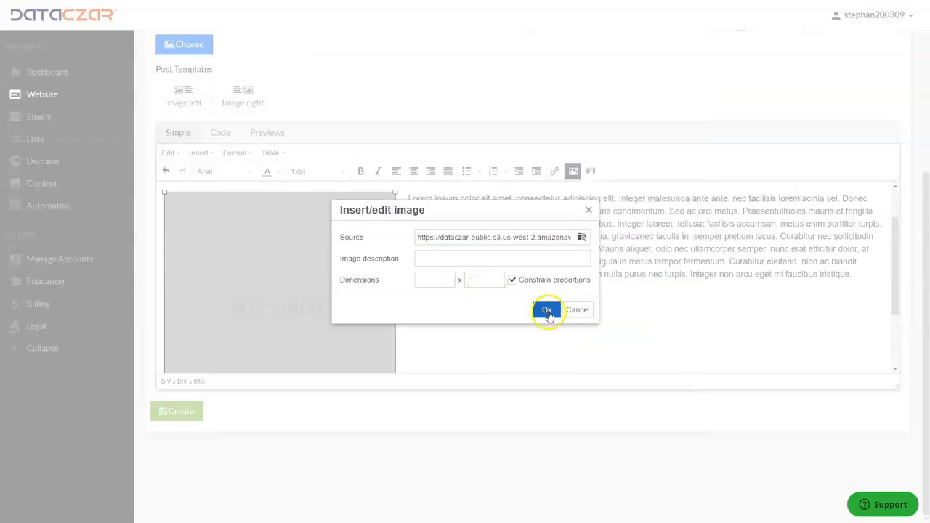
# Step: Replace the Lorem ipsum paragraph beside the cow picture with "Roger the Cow in the Fog!"
pyautogui.click(672, 249)
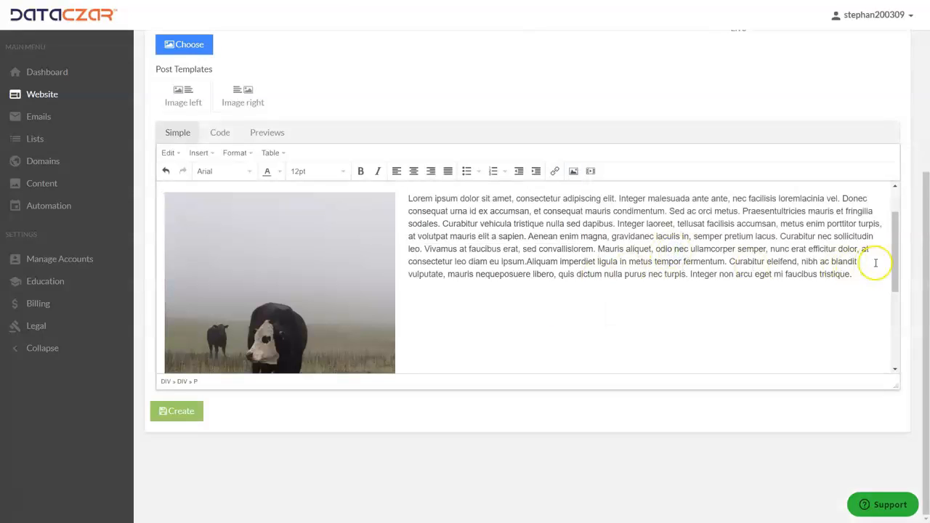
pyautogui.moveTo(857, 274); pyautogui.dragTo(451, 198)
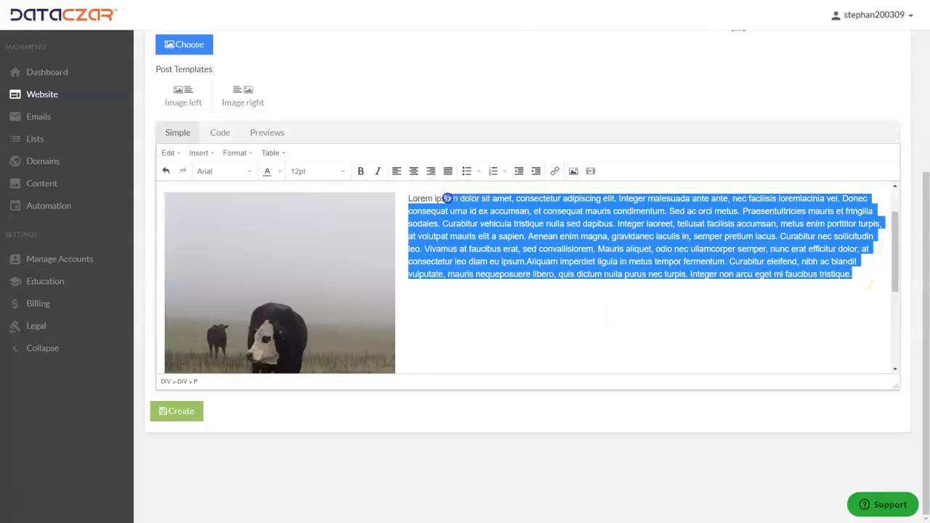
pyautogui.press('Delete')
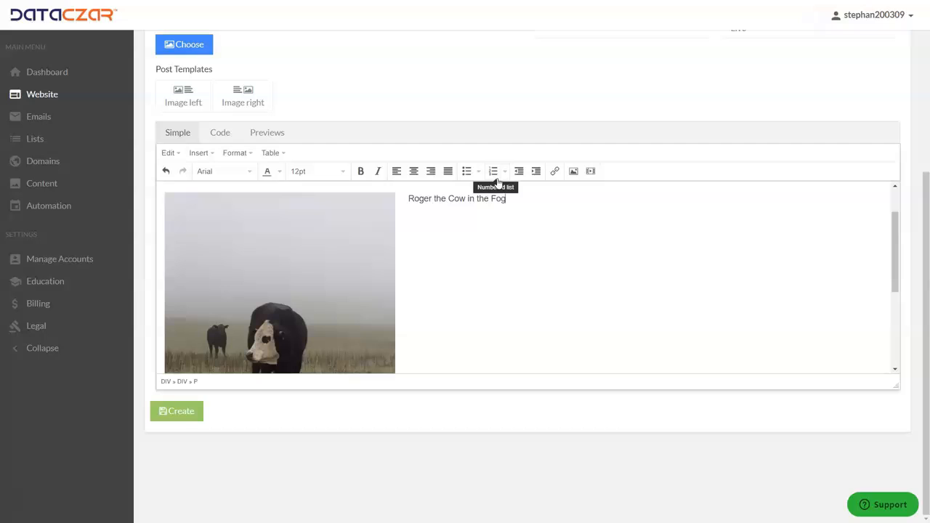
# Step: Format the "Roger the Cow in the Fog!" caption as bold and 14pt
pyautogui.moveTo(554, 202); pyautogui.dragTo(420, 201)
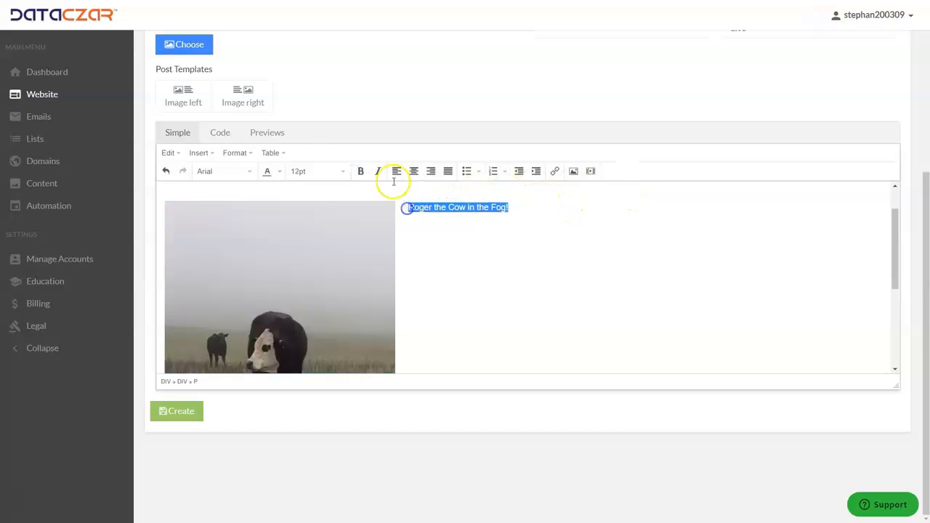
pyautogui.click(360, 171)
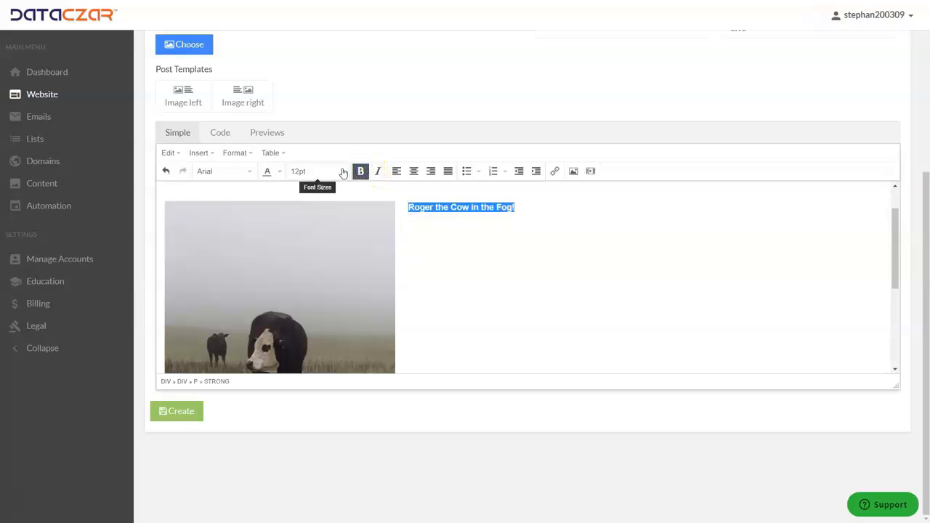
pyautogui.click(343, 172)
pyautogui.click(312, 249)
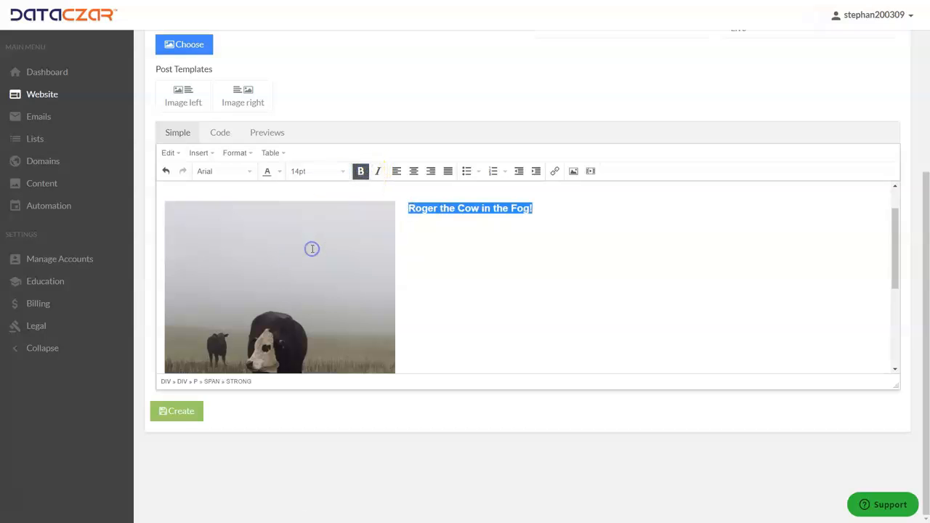
pyautogui.click(560, 216)
# Step: Insert the "Image right" post template on the blank line below the first cow picture
pyautogui.scroll(-3, 529, 247)
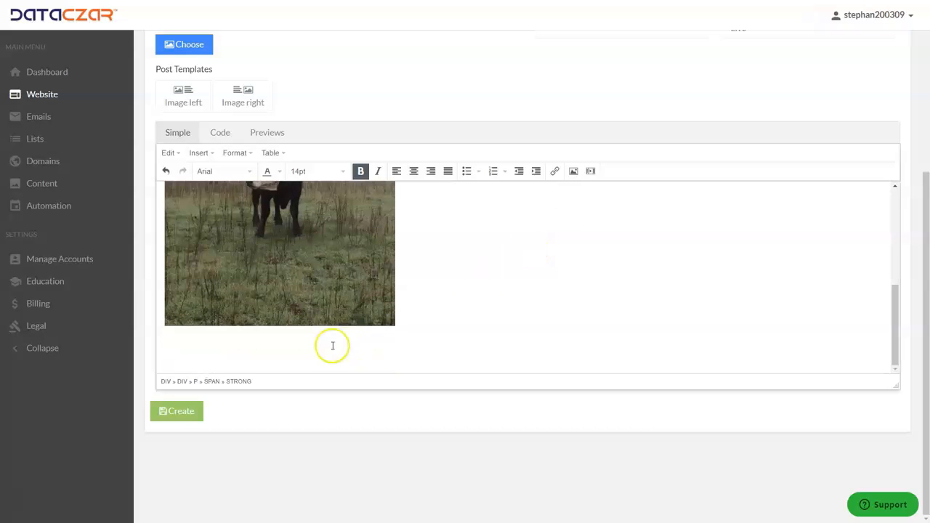
pyautogui.click(177, 356)
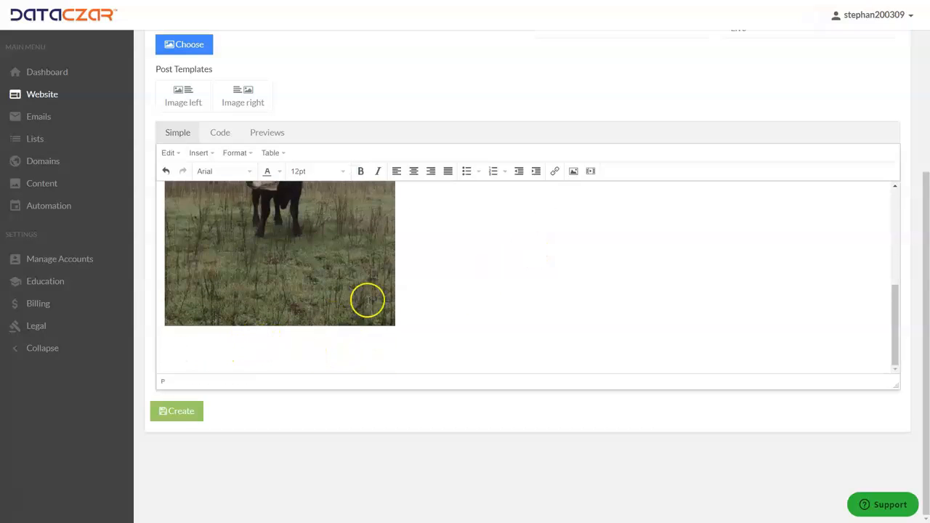
pyautogui.click(258, 104)
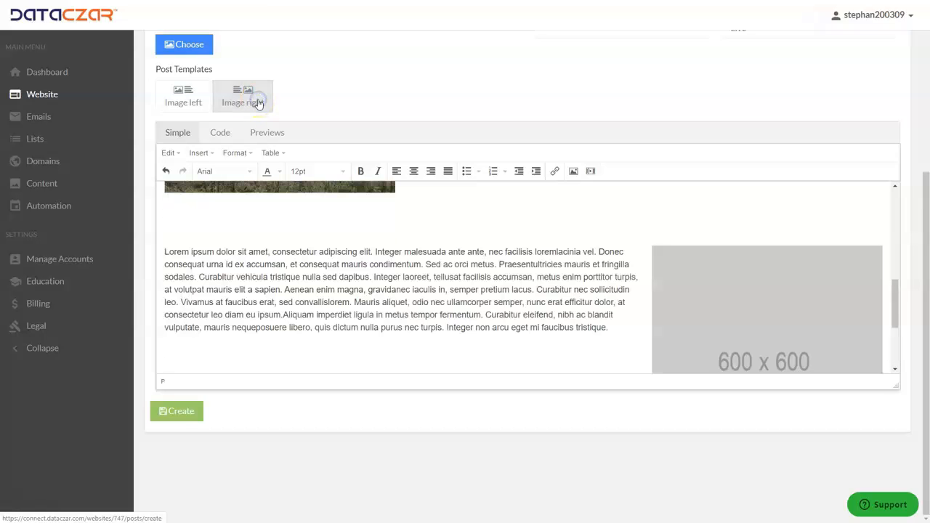
# Step: Replace the new 600 x 600 placeholder with the second picture of the black cow in the fog from My Images
pyautogui.click(819, 329)
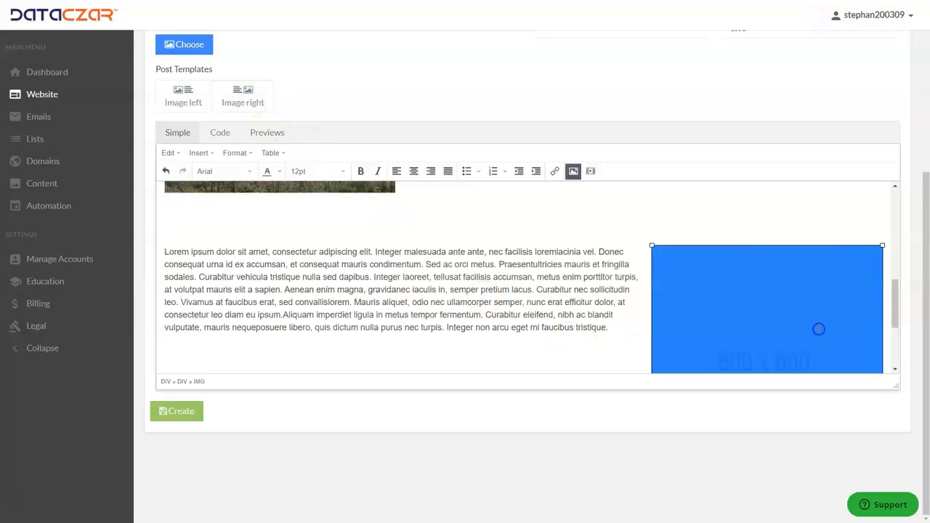
pyautogui.click(572, 172)
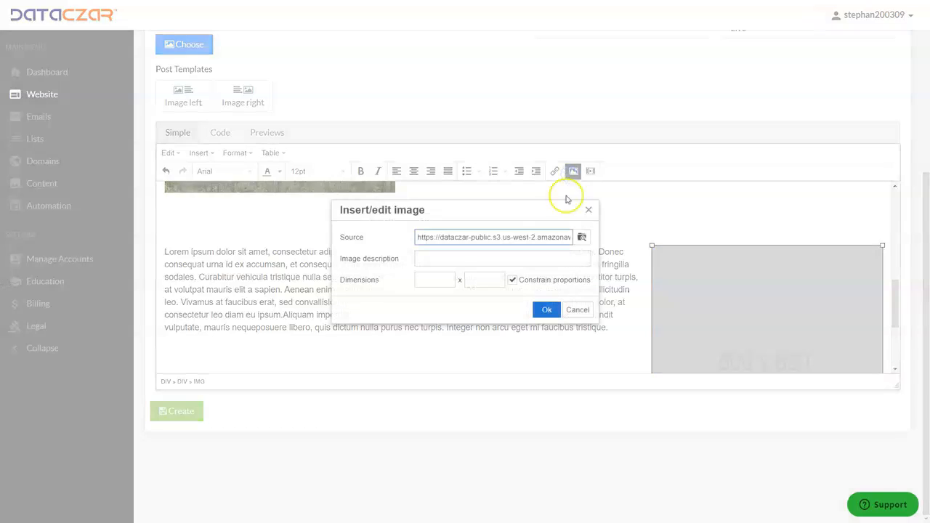
pyautogui.click(584, 238)
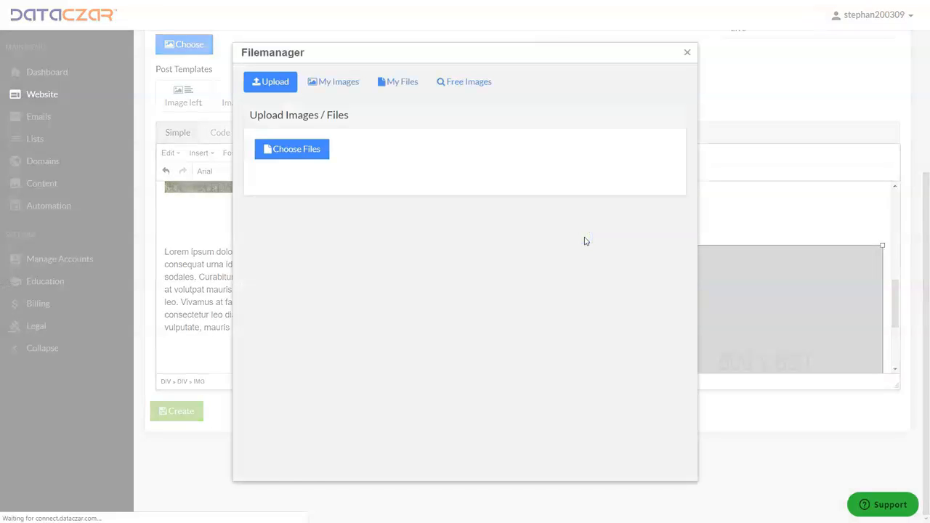
pyautogui.click(332, 83)
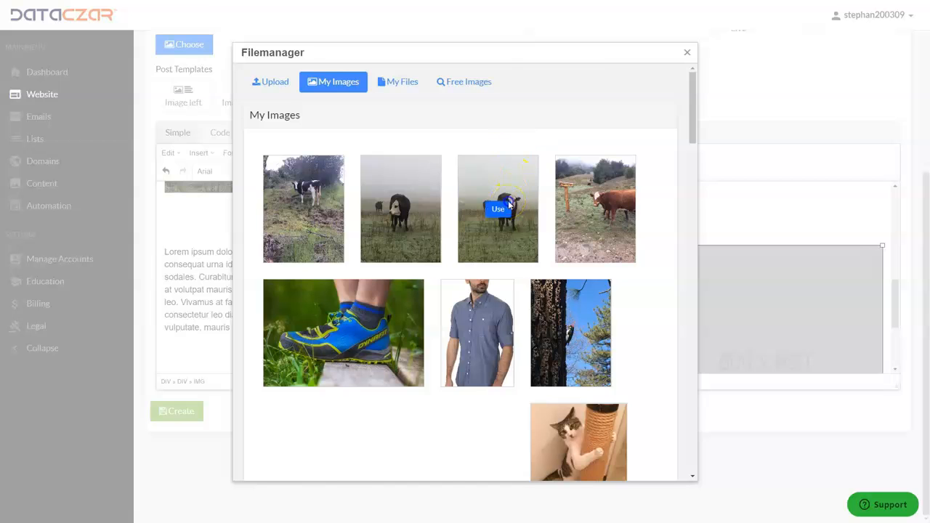
pyautogui.click(516, 235)
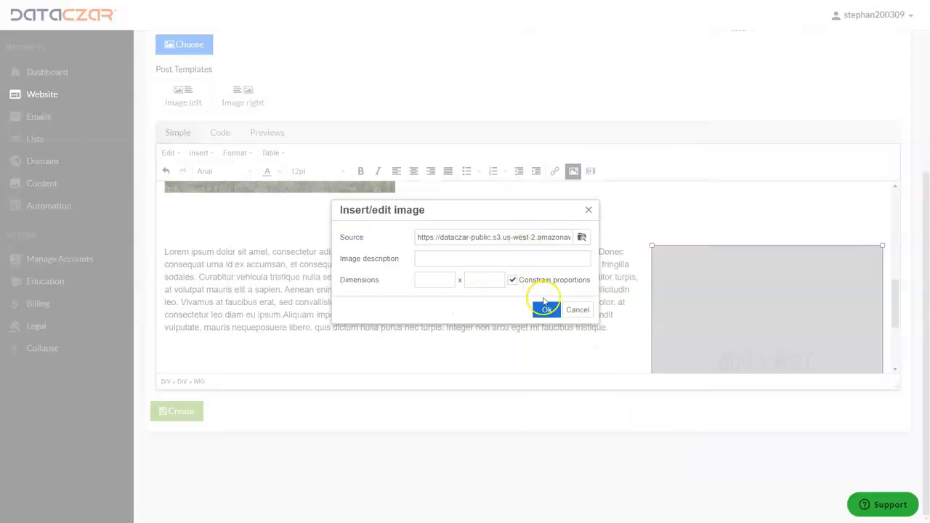
pyautogui.click(544, 305)
# Step: Replace the Lorem ipsum paragraph beside the second cow picture with "Roger the Cow!" and format it as bold 14pt
pyautogui.moveTo(615, 327); pyautogui.dragTo(185, 252)
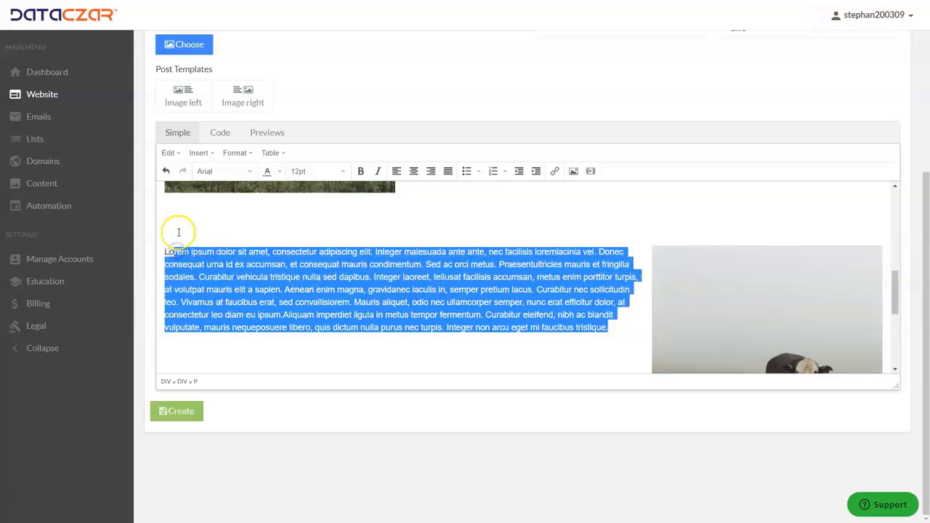
pyautogui.write('L')
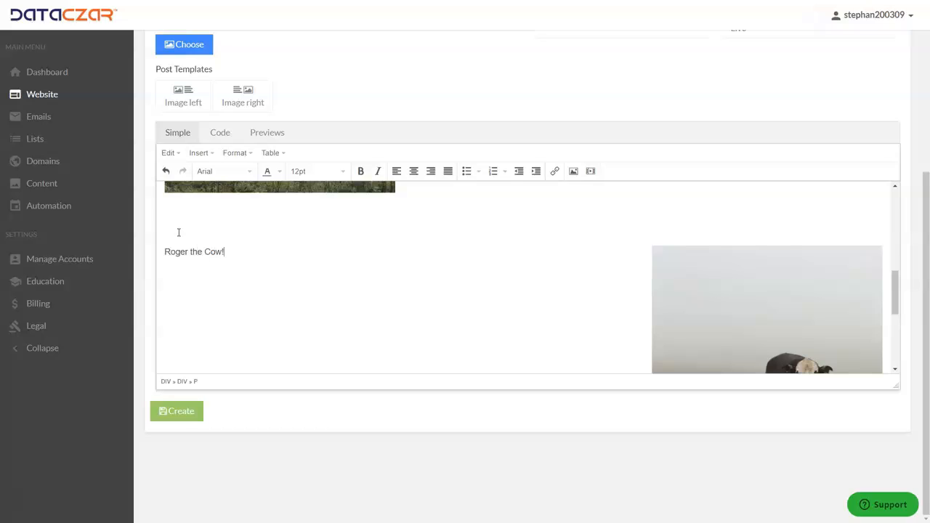
pyautogui.click(229, 251)
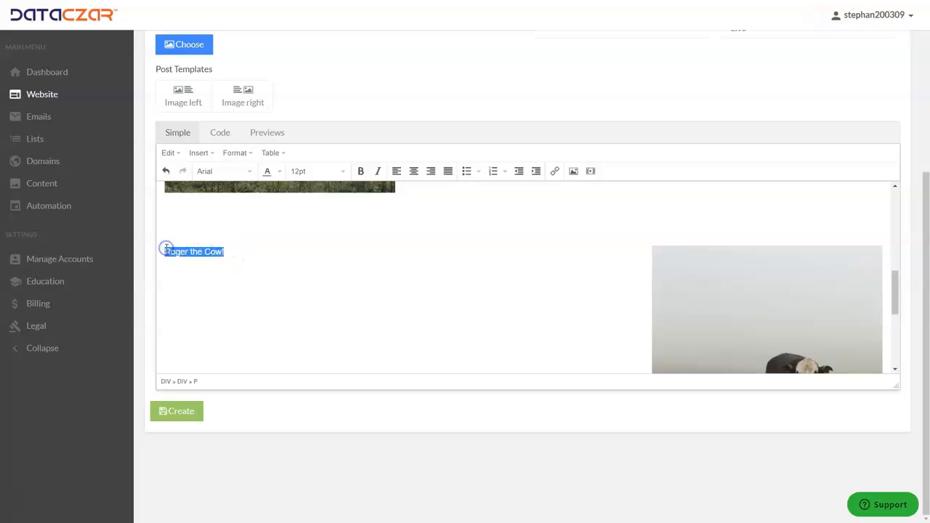
pyautogui.click(358, 171)
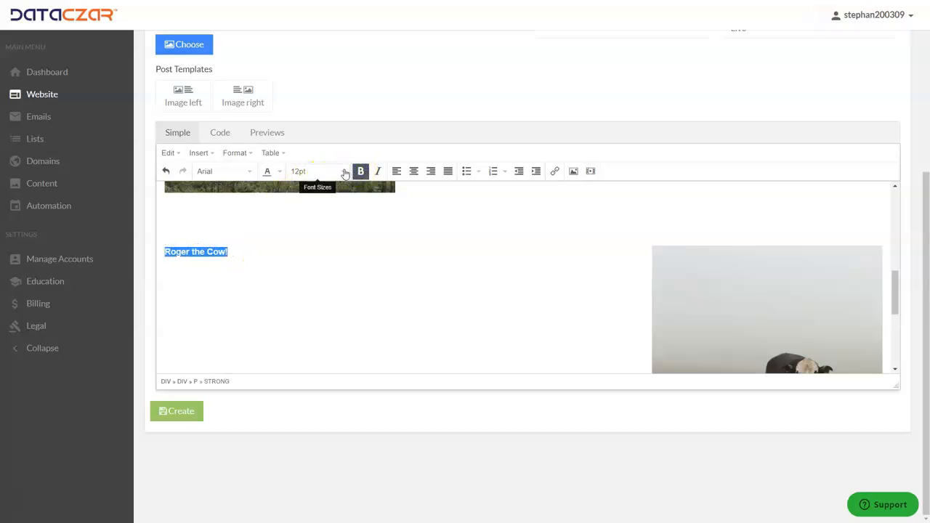
pyautogui.click(344, 174)
pyautogui.click(309, 250)
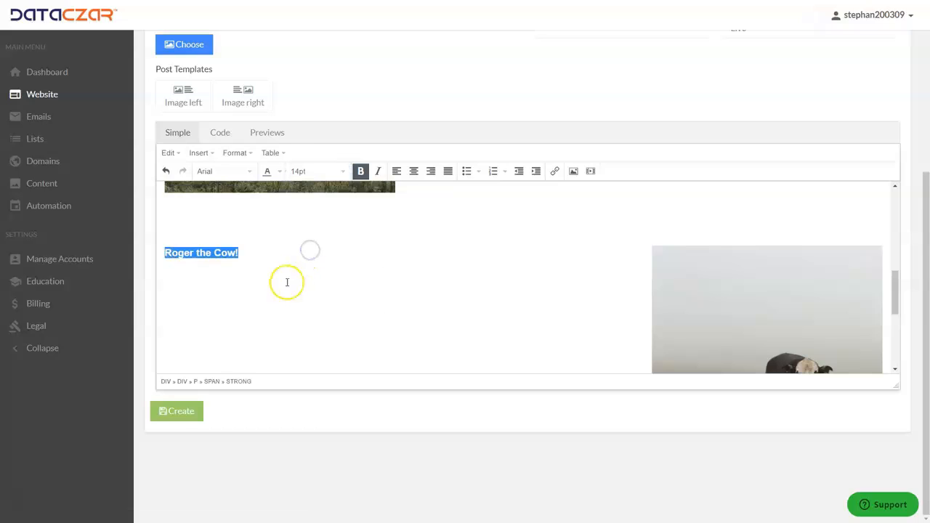
# Step: Indent the "Roger the Cow!" caption on its first line so it sits close to the second cow picture
pyautogui.click(262, 253)
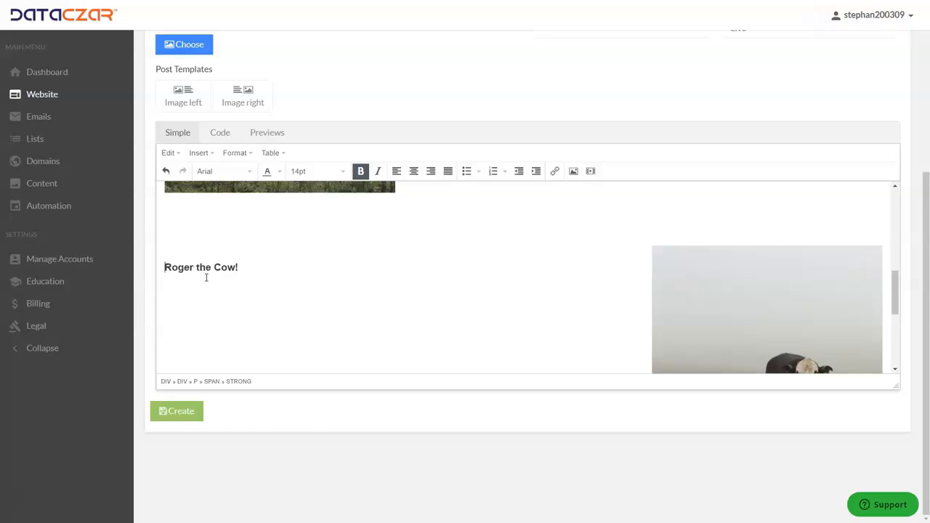
pyautogui.press('BackSpace')
pyautogui.press('BackSpace')
pyautogui.press('BackSpace')
pyautogui.press('BackSpace')
pyautogui.press('BackSpace')
pyautogui.press('BackSpace')
pyautogui.press('BackSpace')
pyautogui.press('BackSpace')
pyautogui.press('BackSpace')
pyautogui.press('BackSpace')
pyautogui.press('BackSpace')
pyautogui.press('BackSpace')
pyautogui.press('BackSpace')
pyautogui.press('BackSpace')
pyautogui.press('BackSpace')
pyautogui.press('BackSpace')
pyautogui.press('BackSpace')
pyautogui.press('BackSpace')
pyautogui.press('BackSpace')
pyautogui.press('BackSpace')
pyautogui.press('BackSpace')
pyautogui.press('BackSpace')
pyautogui.press('BackSpace')
pyautogui.press('BackSpace')
pyautogui.press('BackSpace')
pyautogui.press('BackSpace')
pyautogui.press('BackSpace')
pyautogui.press('BackSpace')
pyautogui.press('BackSpace')
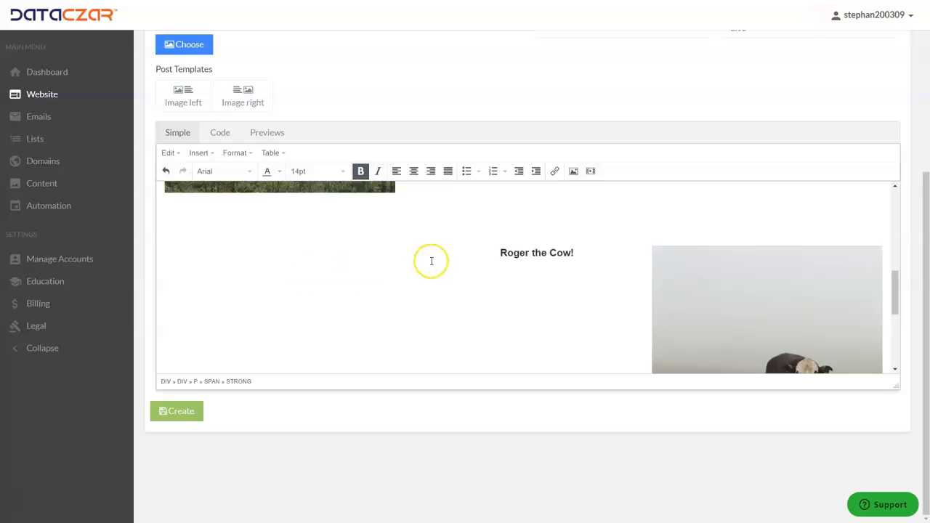
# Step: Insert another "Image left" post template on the blank line below the second cow picture
pyautogui.scroll(-5, 431, 261)
pyautogui.click(864, 357)
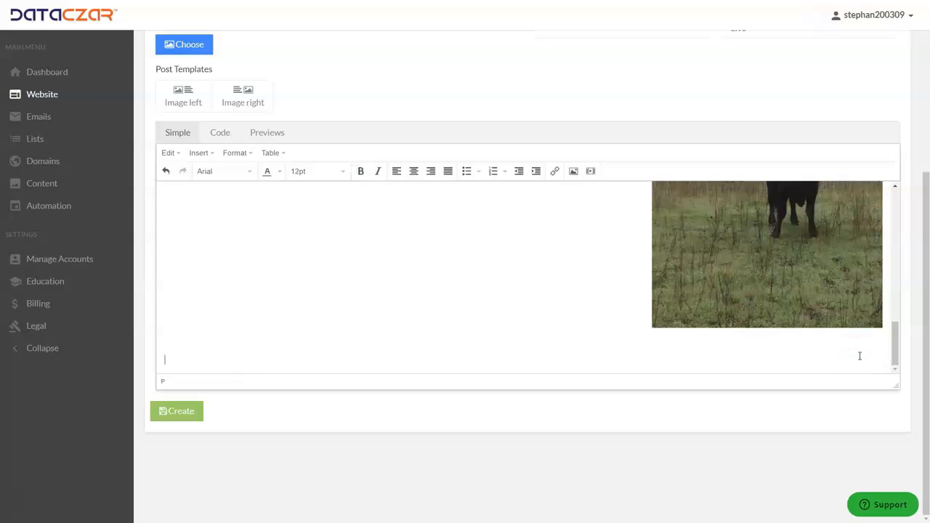
pyautogui.click(196, 100)
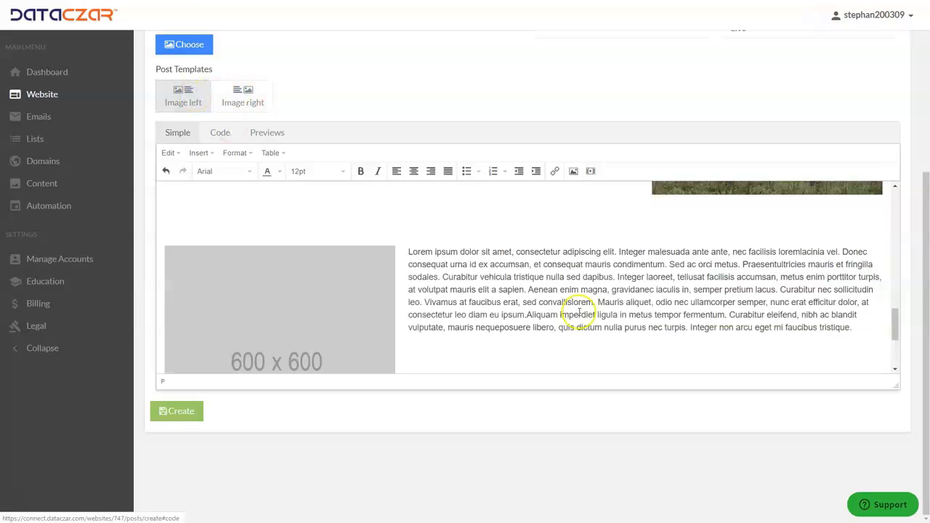
# Step: Replace the third section's 600 x 600 placeholder with the picture of the brown cow by the trail sign from My Images
pyautogui.click(305, 328)
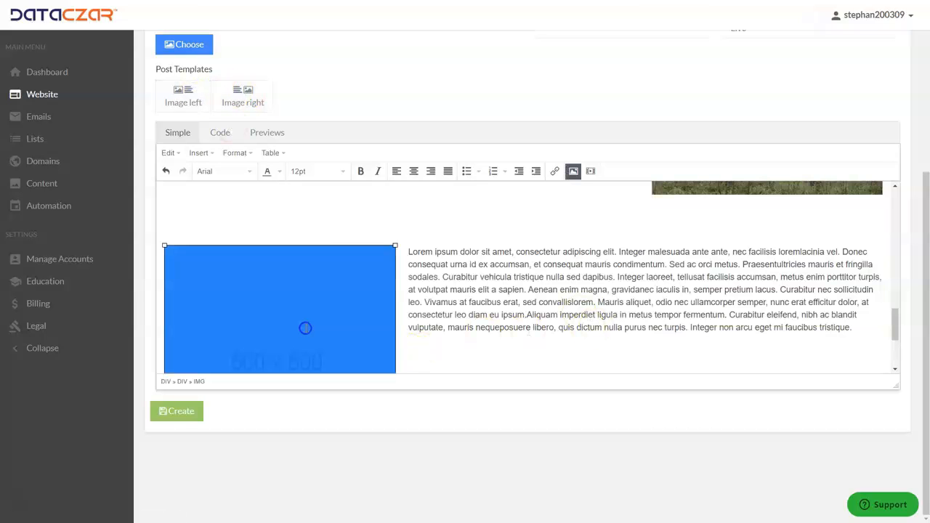
pyautogui.click(573, 173)
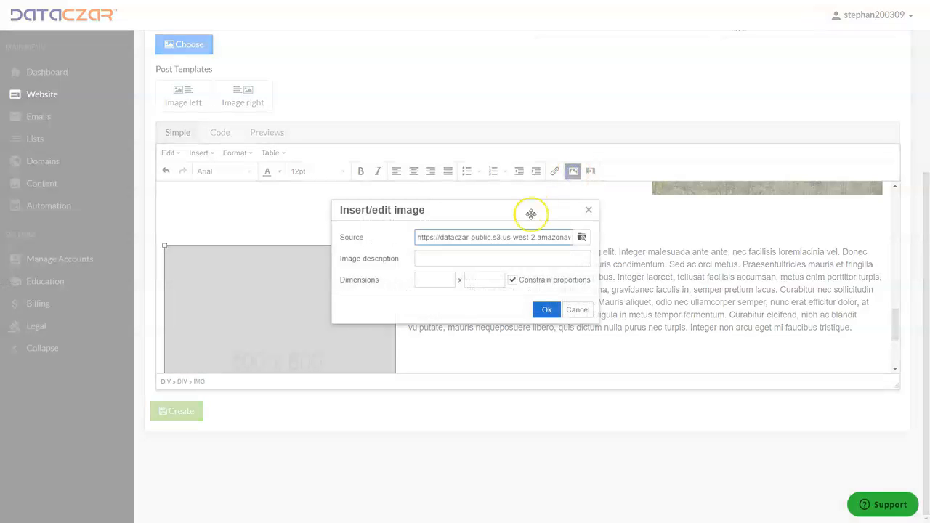
pyautogui.click(581, 238)
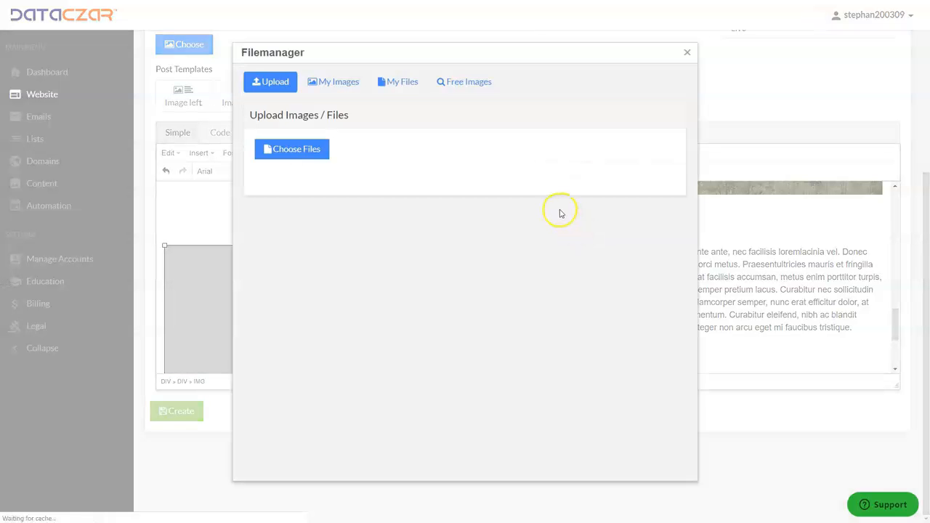
pyautogui.click(332, 82)
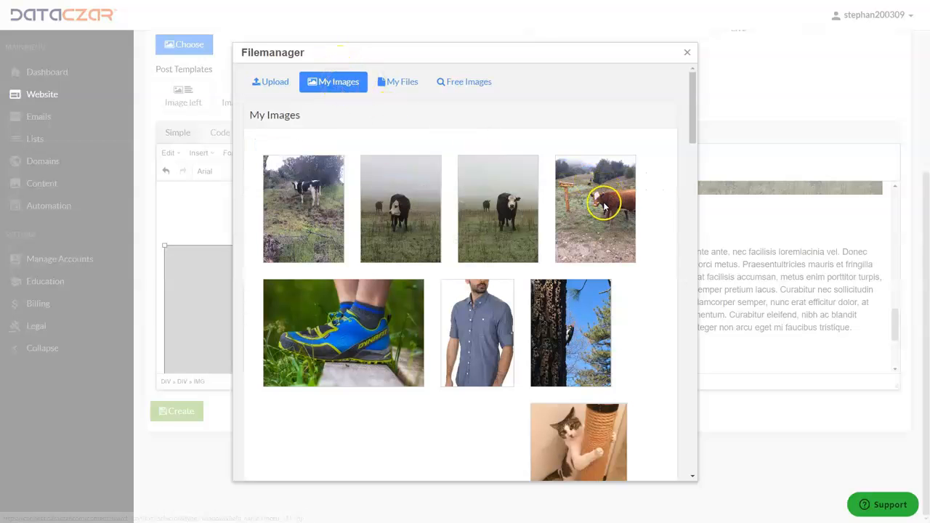
pyautogui.click(602, 207)
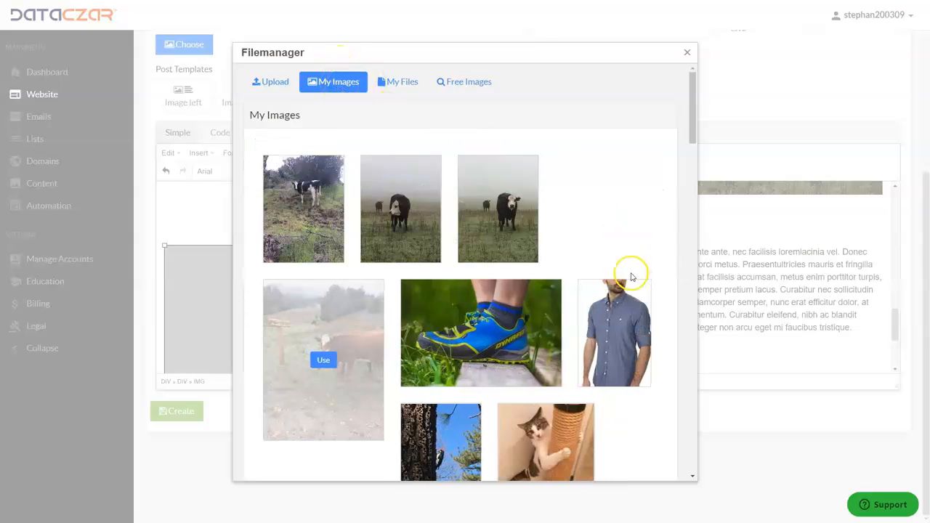
pyautogui.click(323, 361)
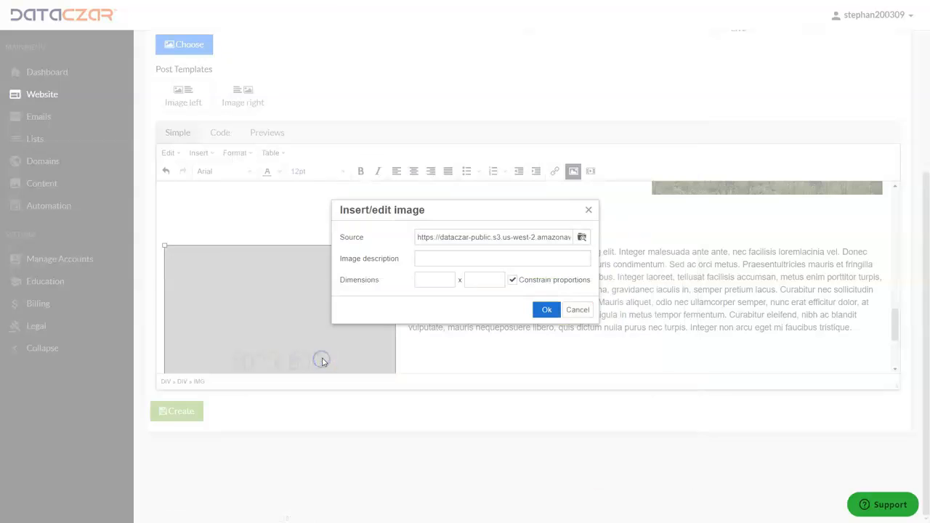
pyautogui.click(543, 308)
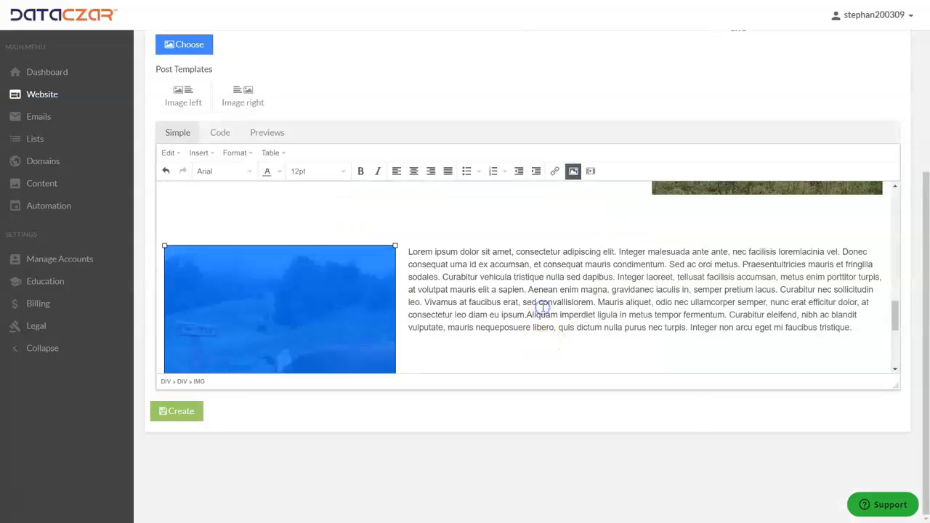
# Step: Replace the Lorem ipsum paragraph beside the brown cow picture with "Hiking up to the Fog!!"
pyautogui.click(640, 334)
pyautogui.moveTo(854, 331); pyautogui.dragTo(433, 252)
pyautogui.press('BackSpace')
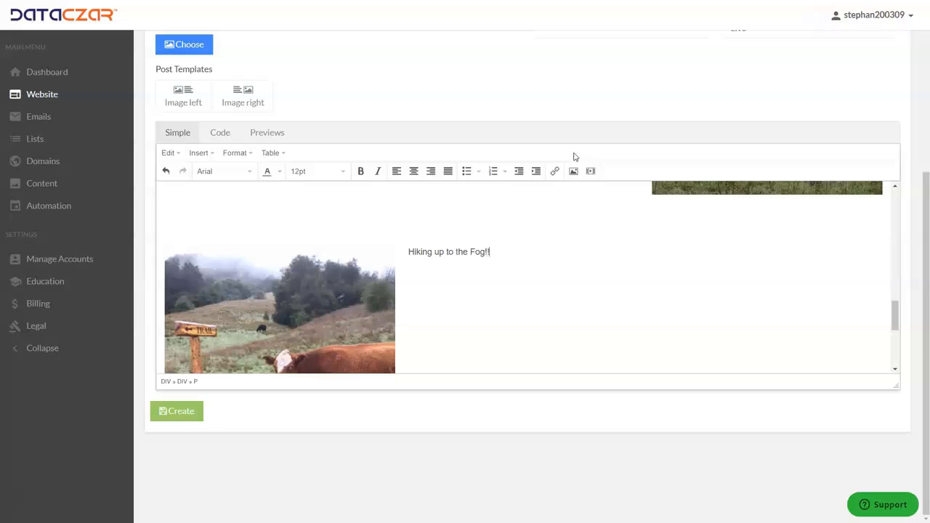
# Step: Format the "Hiking up to the Fog!!" caption as bold and 14pt
pyautogui.moveTo(502, 251); pyautogui.dragTo(408, 253)
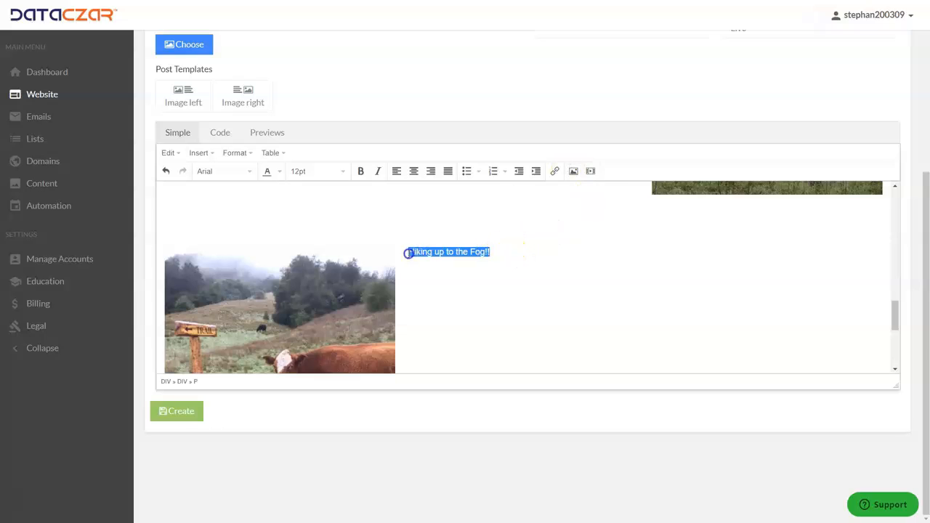
pyautogui.click(361, 173)
pyautogui.click(341, 171)
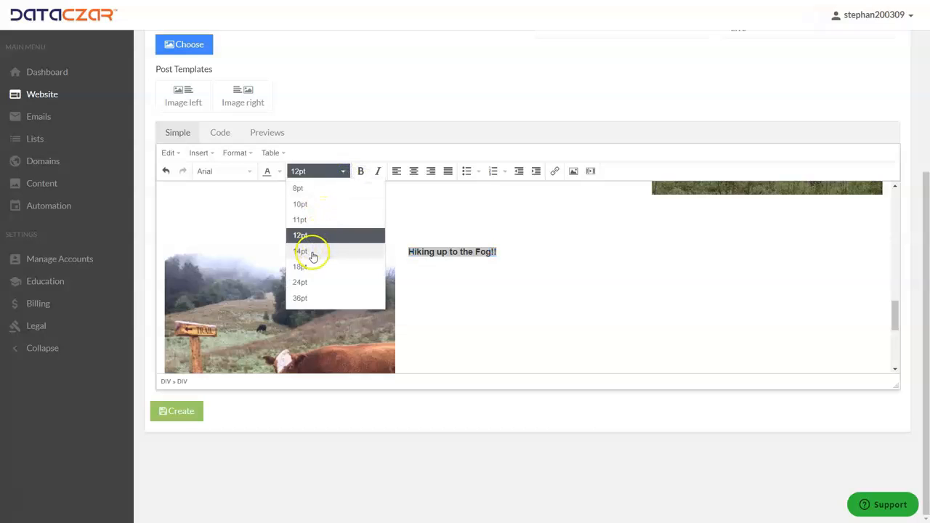
pyautogui.click(312, 257)
pyautogui.click(549, 251)
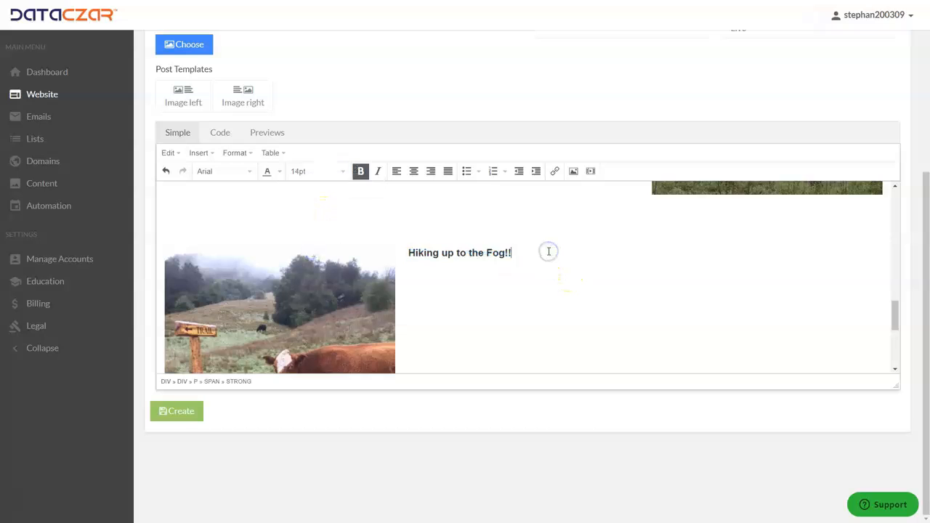
# Step: Set the black-and-white cow picture from My Images as the post's featured image
pyautogui.scroll(10, 548, 251)
pyautogui.scroll(-4, 551, 252)
pyautogui.scroll(-10, 550, 252)
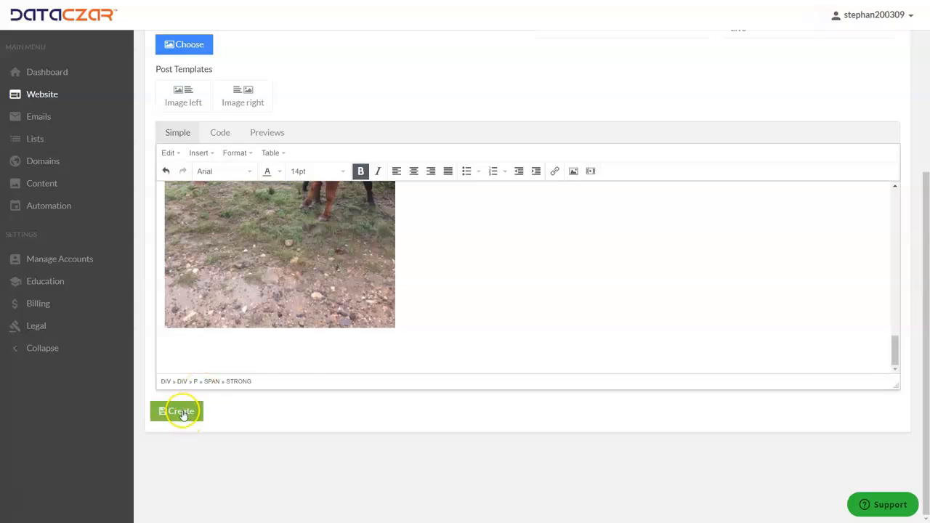
pyautogui.scroll(10, 363, 318)
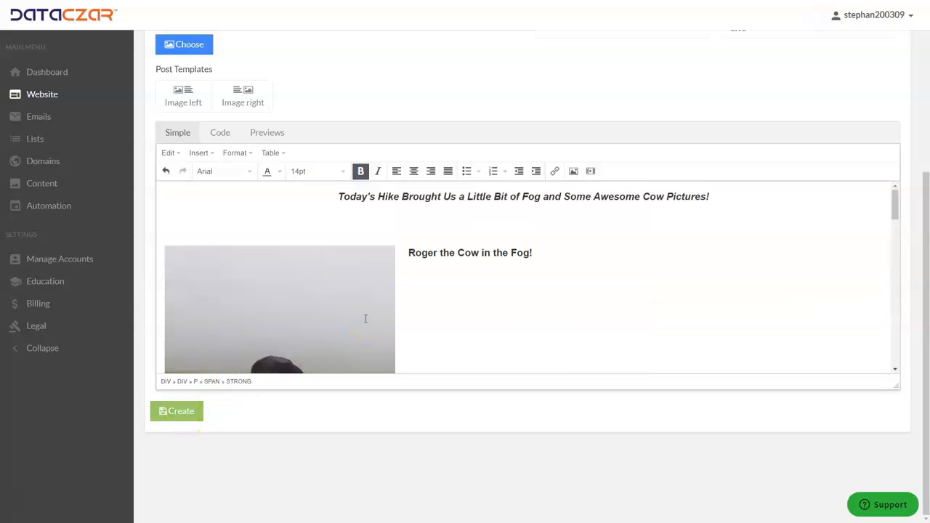
pyautogui.scroll(3, 370, 297)
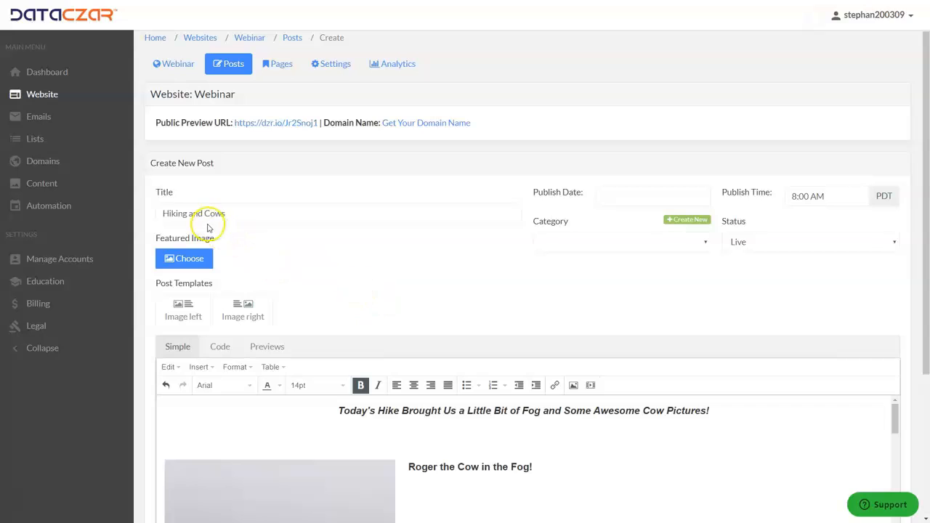
pyautogui.click(185, 256)
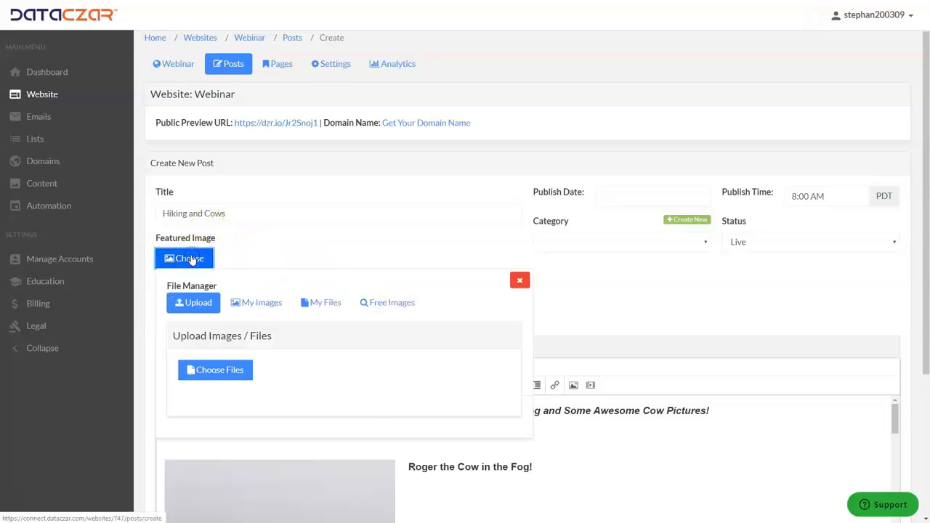
pyautogui.click(260, 302)
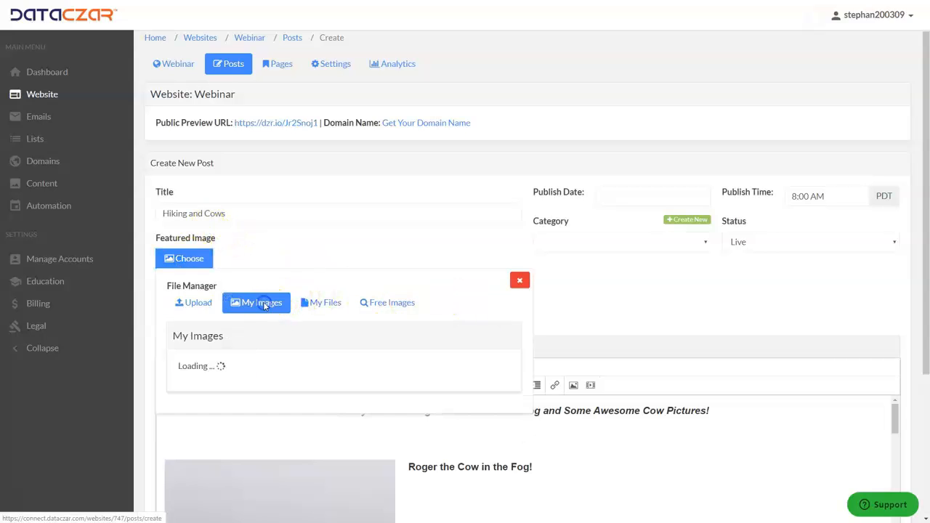
pyautogui.scroll(-3, 327, 385)
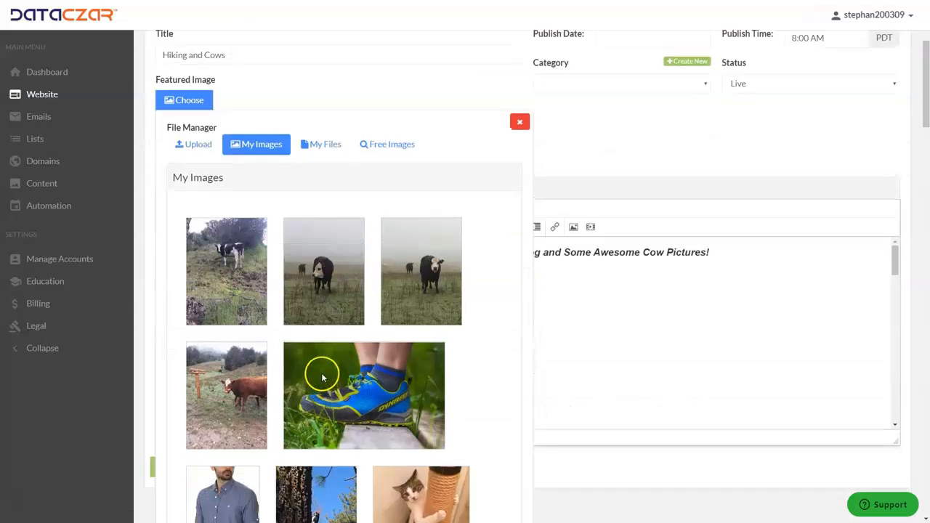
pyautogui.scroll(3, 322, 374)
pyautogui.moveTo(242, 423)
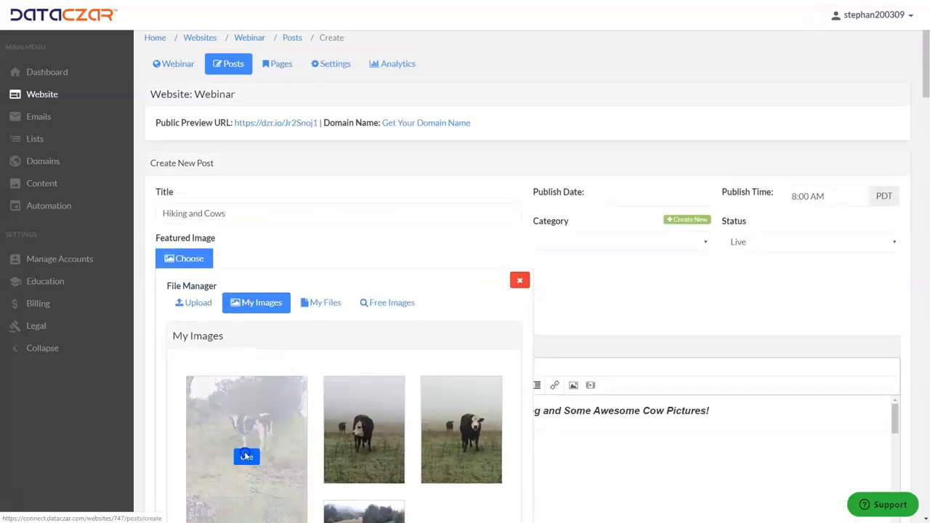
pyautogui.click(244, 451)
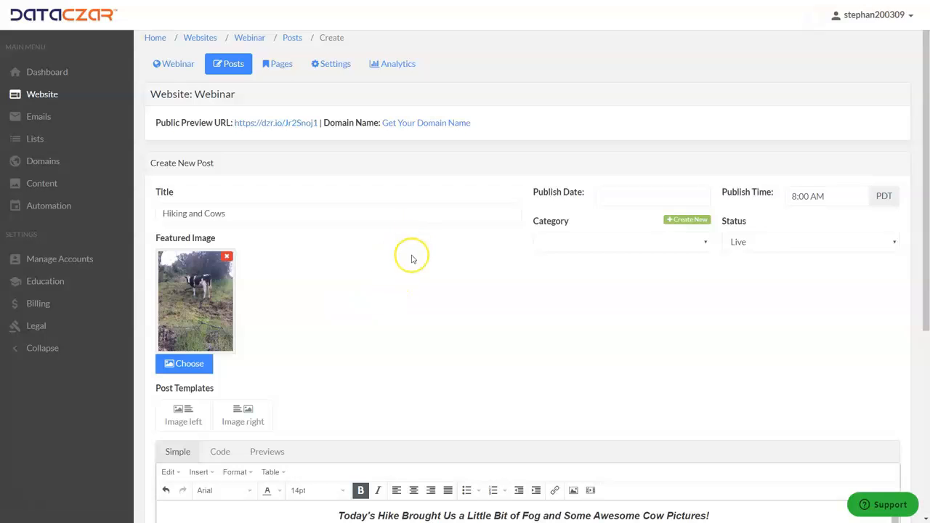
# Step: Create the finished "Hiking and Cows" post
pyautogui.scroll(-5, 411, 257)
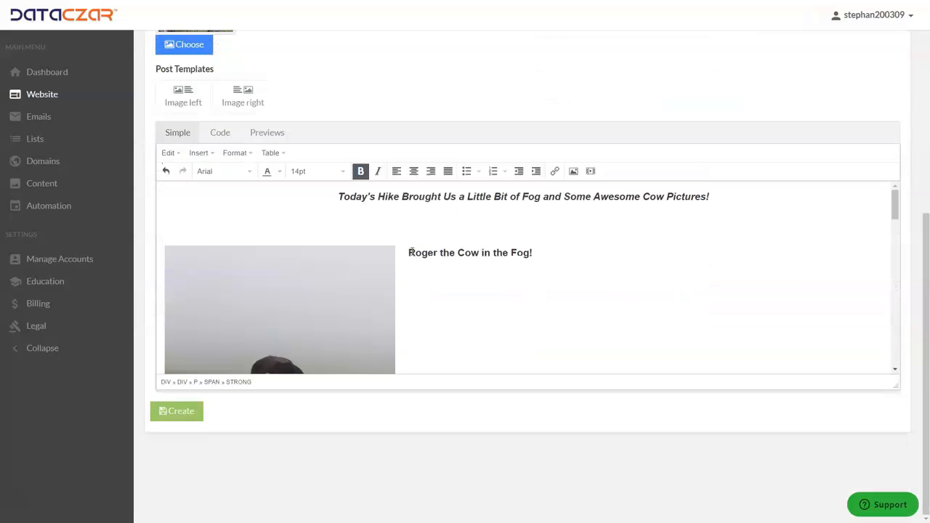
pyautogui.scroll(-6, 411, 254)
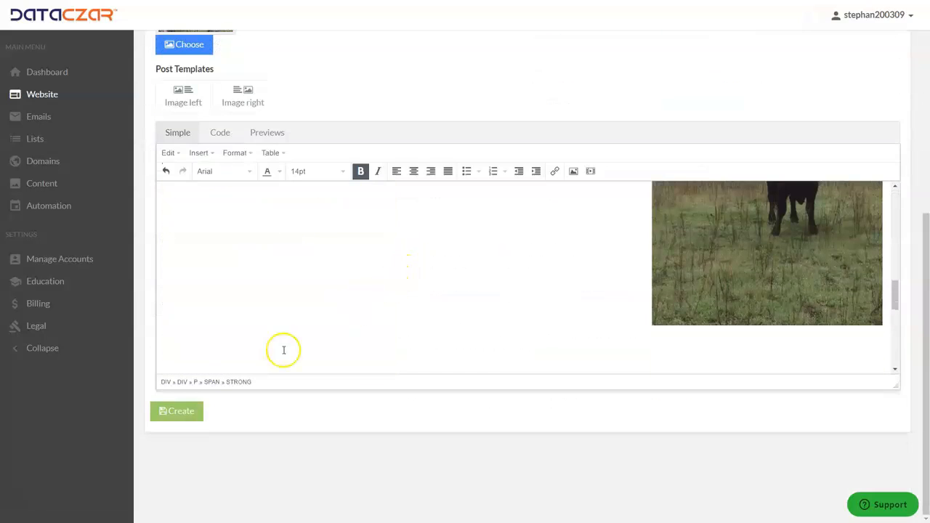
pyautogui.click(181, 417)
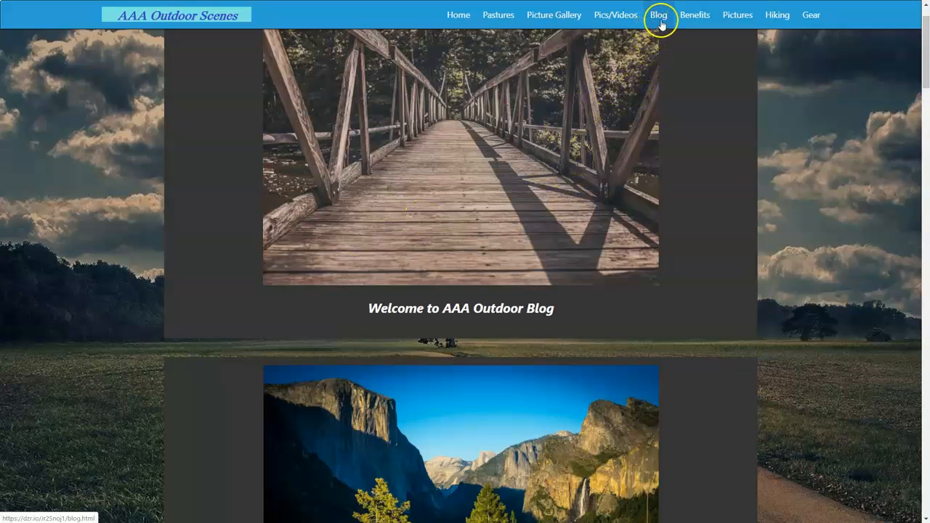
# Step: Switch to the AAA Outdoor Scenes site and examine the new post's entry on the Blog page
pyautogui.click(488, 397)
pyautogui.click(512, 358)
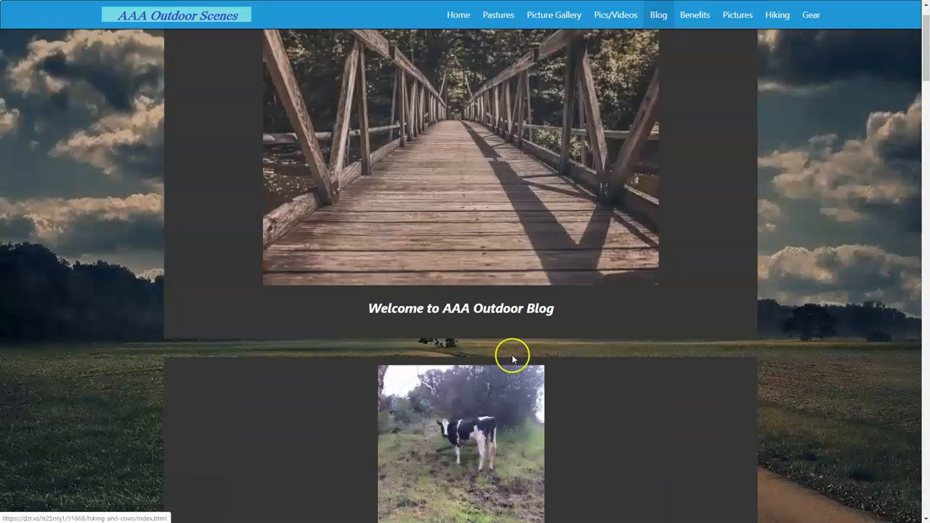
pyautogui.scroll(-3, 514, 335)
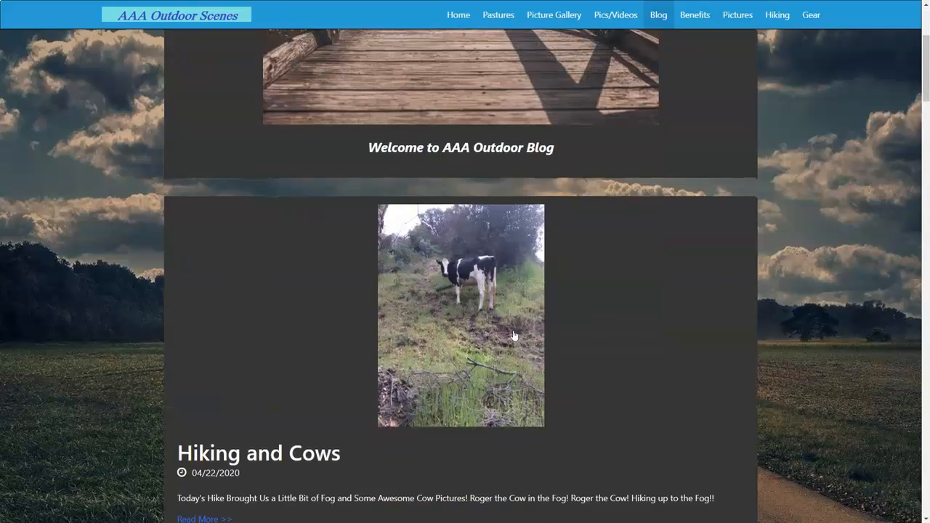
pyautogui.scroll(-2, 513, 335)
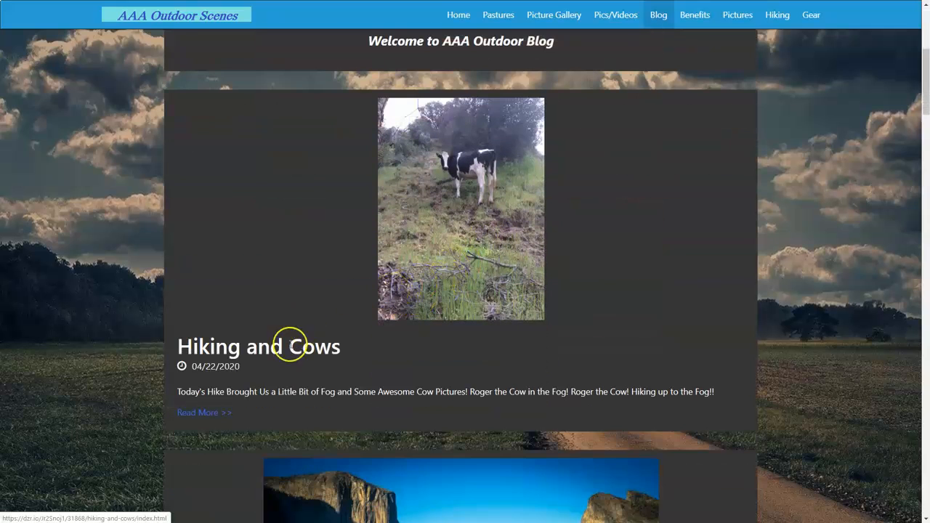
# Step: Open the full "Hiking and Cows" post and examine how its pictures and captions are laid out
pyautogui.click(208, 412)
pyautogui.scroll(-1, 385, 328)
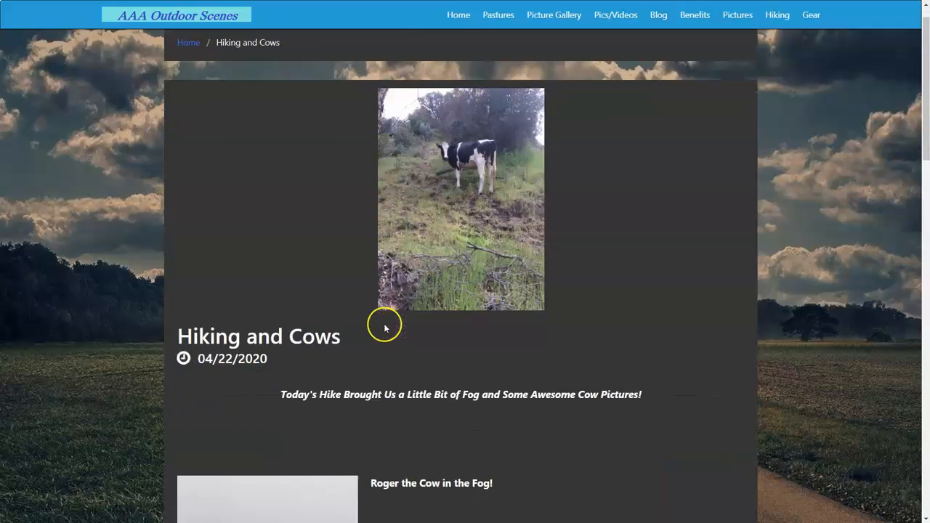
pyautogui.scroll(-4, 385, 328)
pyautogui.scroll(-2, 495, 279)
pyautogui.scroll(-2, 495, 278)
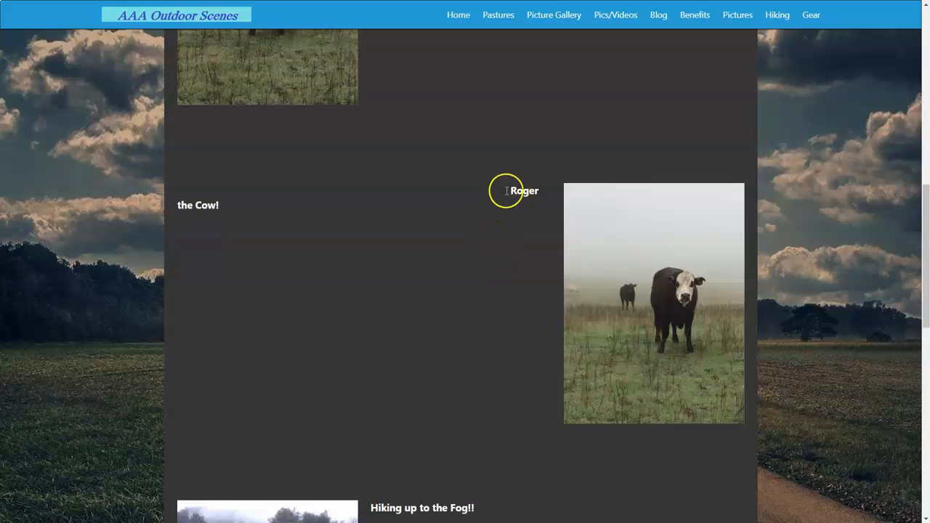
pyautogui.scroll(-2, 514, 324)
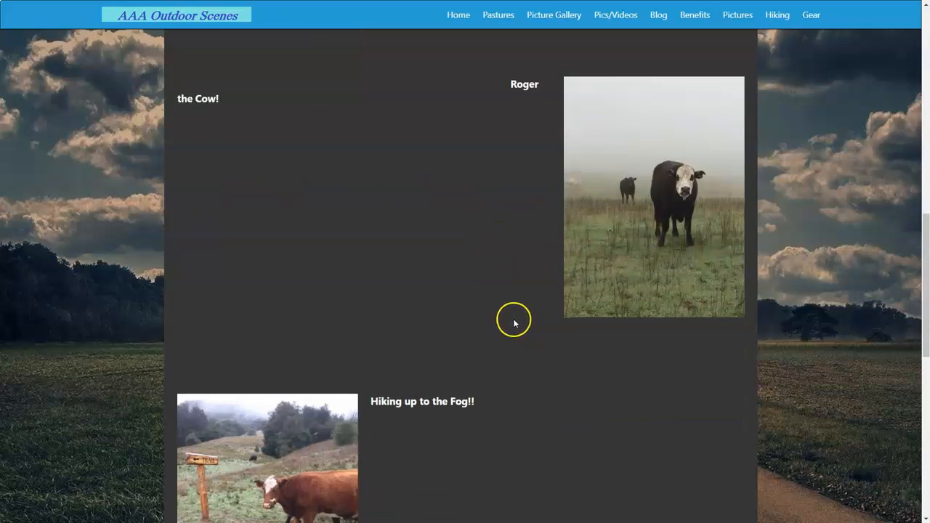
pyautogui.scroll(3, 514, 323)
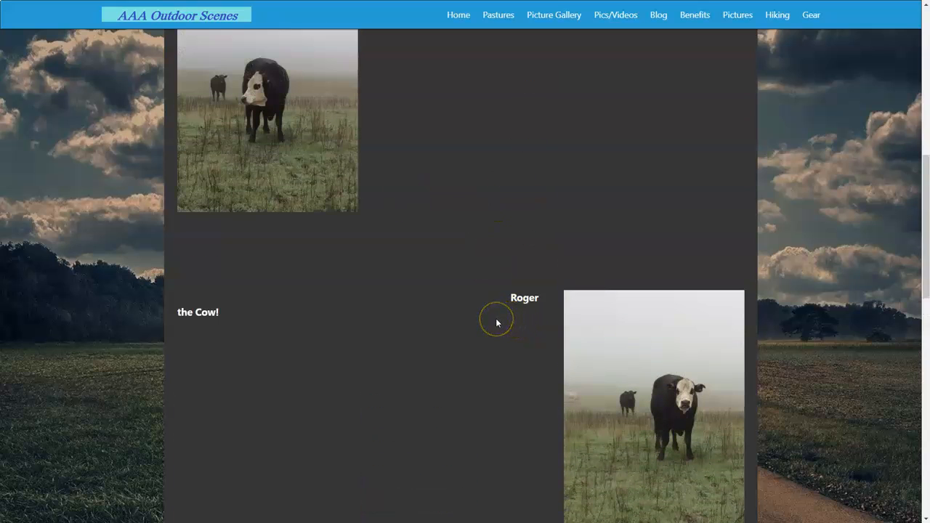
# Step: Back in DataCzar Connect, edit the "Hiking and Cows" post to remove spaces before the "Roger the Cow!" caption and update it
pyautogui.hotkey('ctrl', 'w')
pyautogui.click(826, 294)
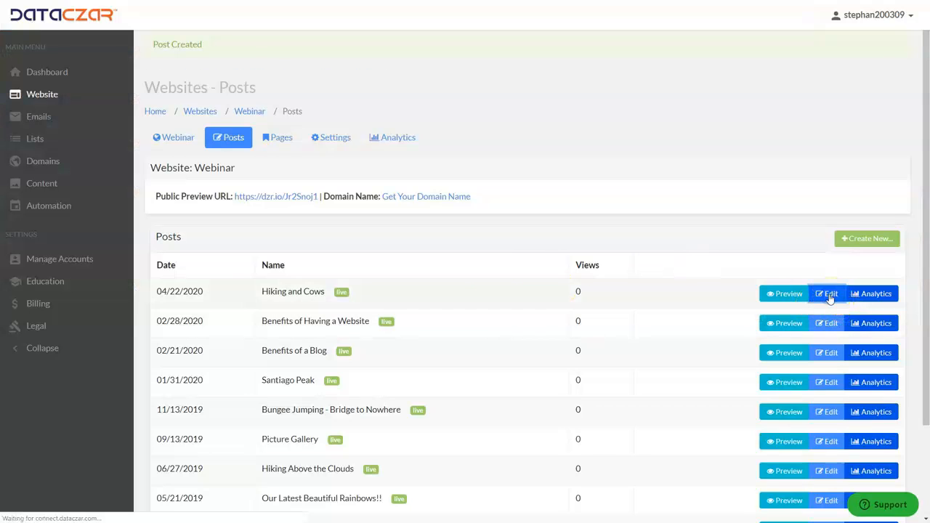
pyautogui.scroll(-3, 445, 326)
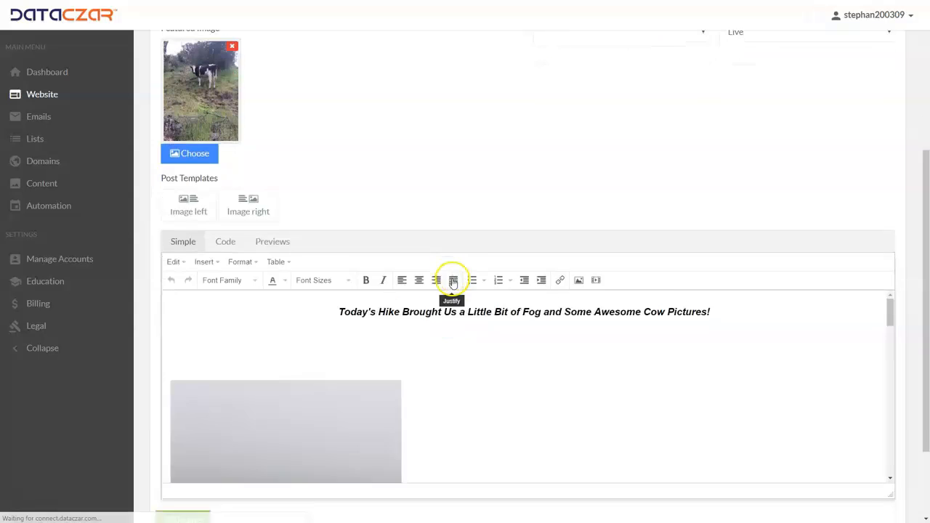
pyautogui.scroll(-5, 501, 281)
pyautogui.scroll(-5, 504, 279)
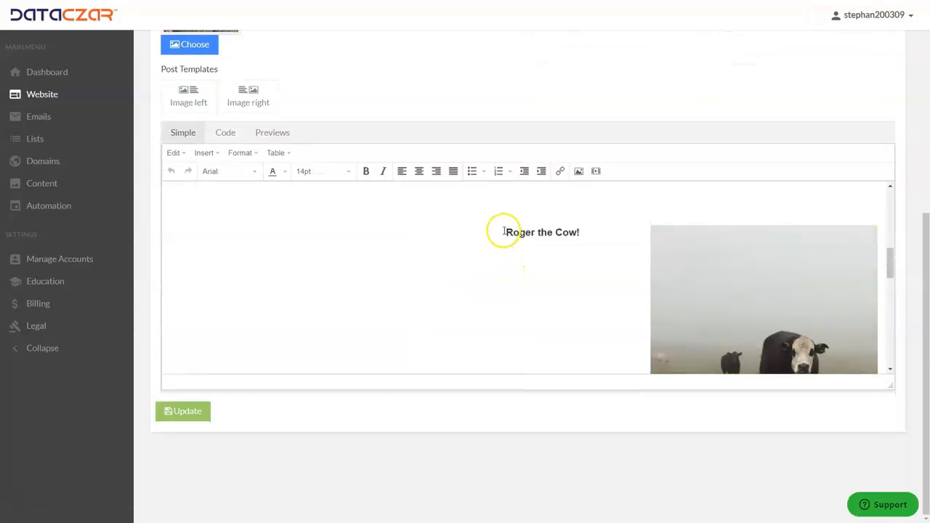
pyautogui.click(505, 231)
pyautogui.press('BackSpace')
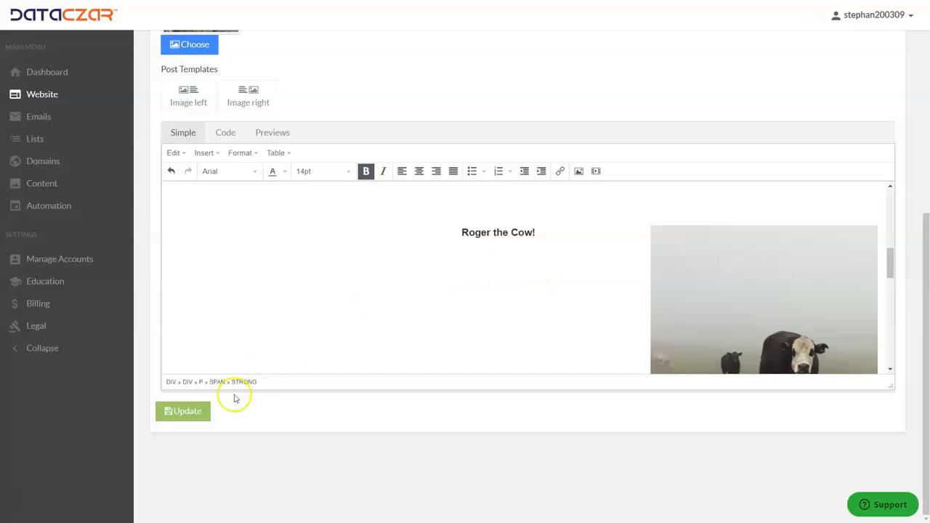
pyautogui.click(202, 412)
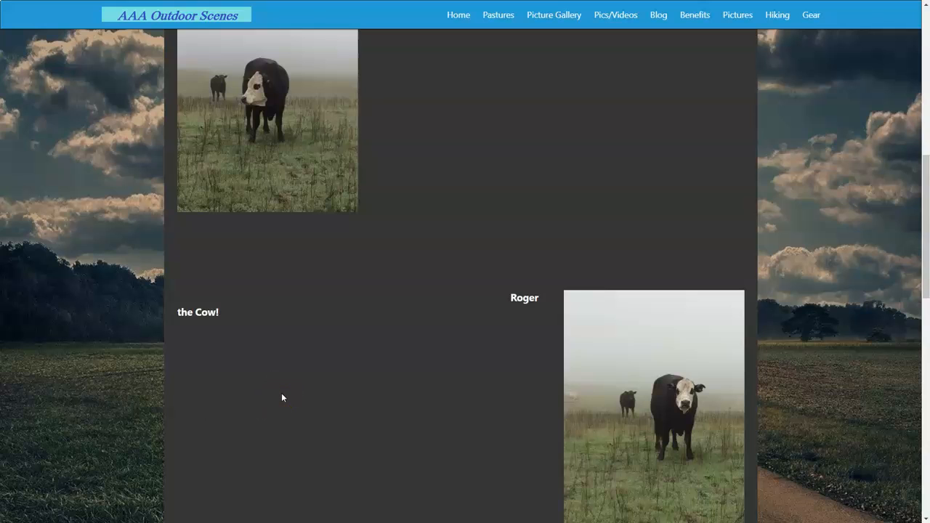
# Step: Reload the published "Hiking and Cows" post on the AAA Outdoor Scenes site and check its captions and pictures
pyautogui.press('F5')
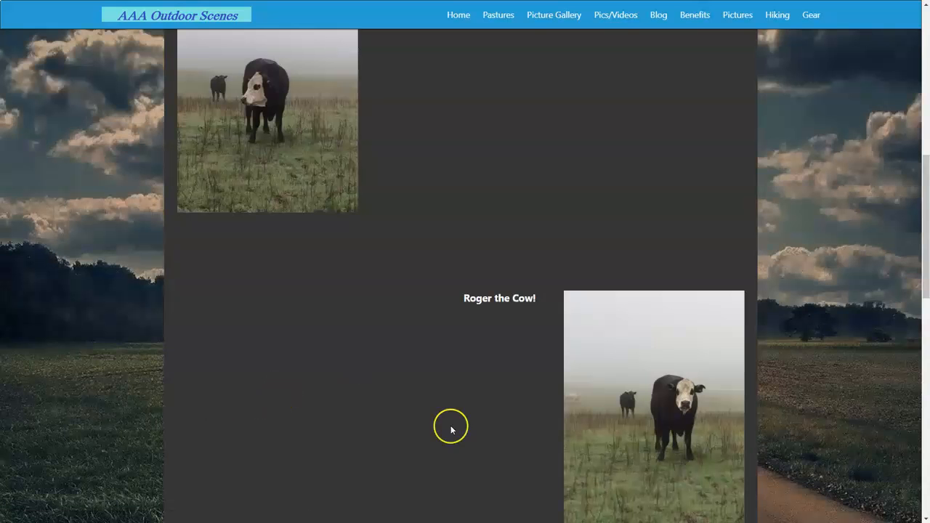
pyautogui.scroll(4, 440, 293)
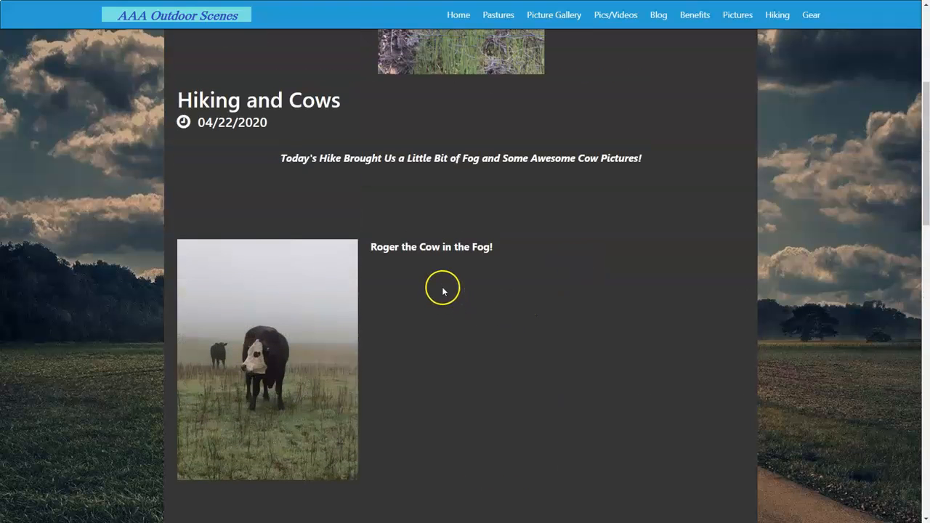
pyautogui.scroll(-8, 470, 279)
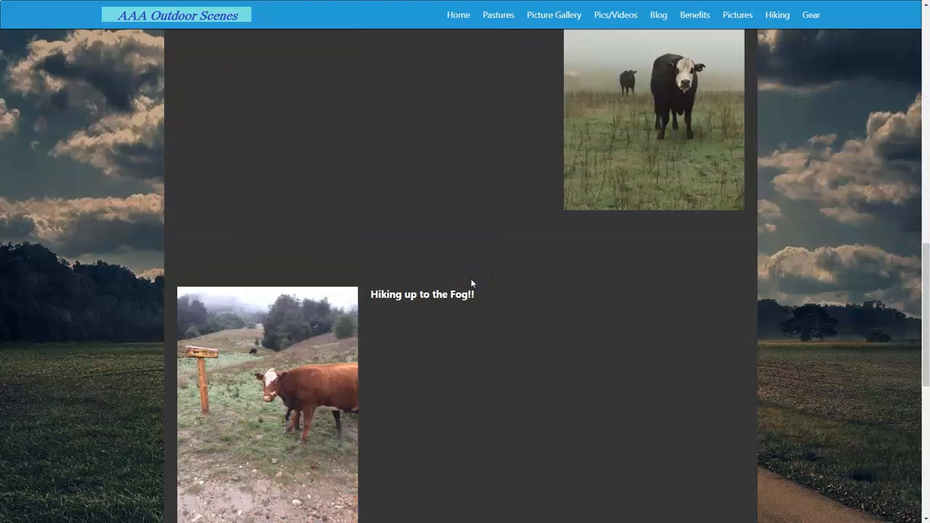
pyautogui.scroll(-3, 509, 323)
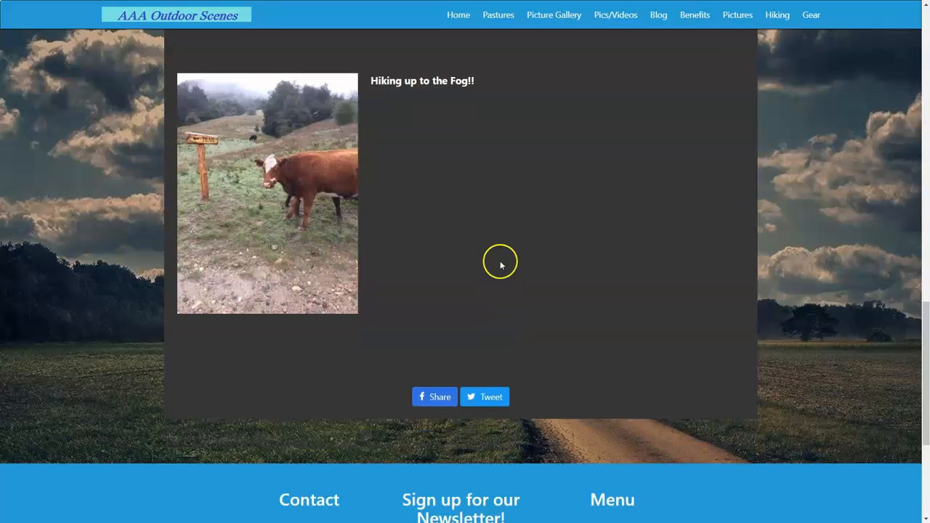
pyautogui.scroll(12, 500, 265)
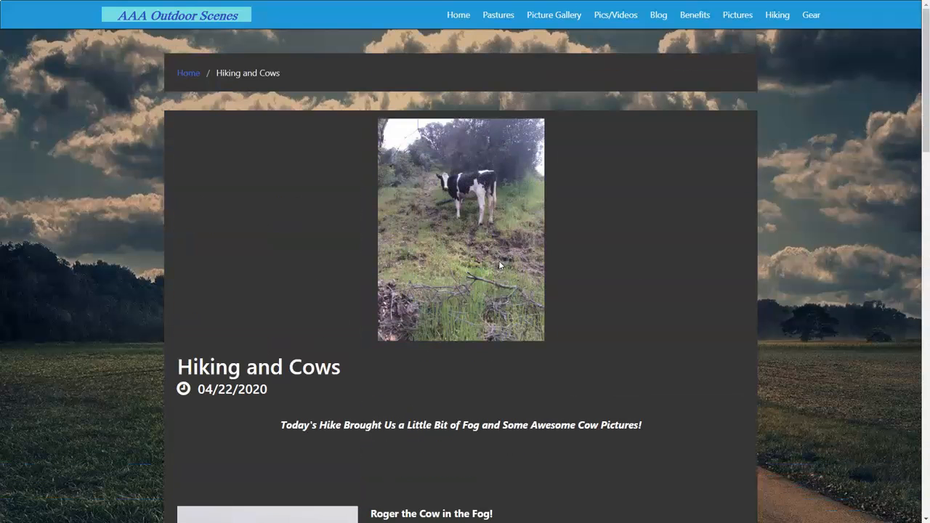
# Step: Return to the site's Blog page and look through the list of posts
pyautogui.click(653, 16)
pyautogui.scroll(-3, 501, 309)
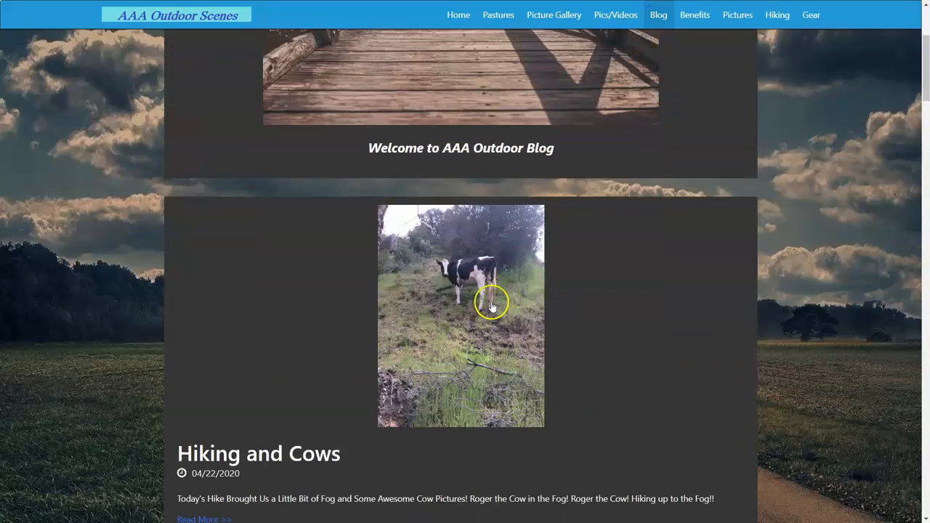
pyautogui.scroll(-2, 492, 306)
pyautogui.scroll(-10, 490, 304)
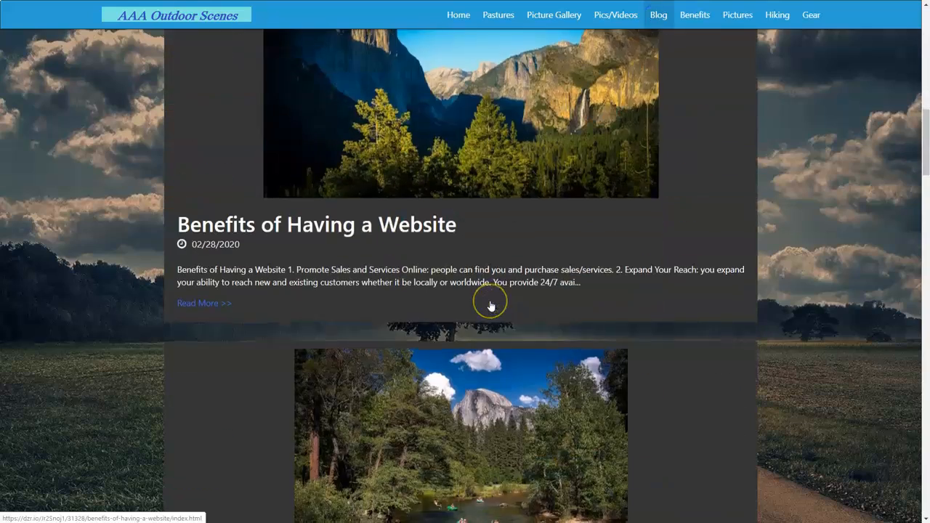
pyautogui.scroll(15, 491, 306)
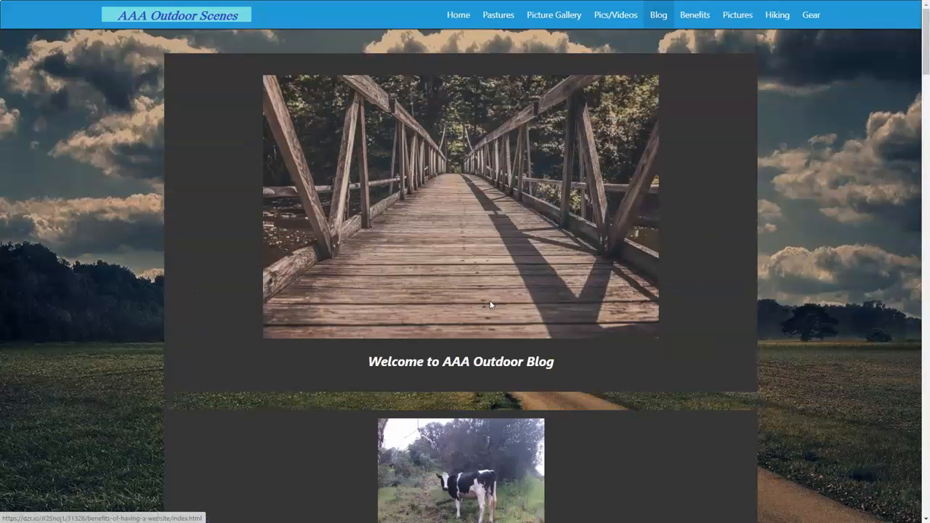
# Step: Switch back to DataCzar Connect and open the Dashboard
pyautogui.hotkey('ctrl', 'Tab')
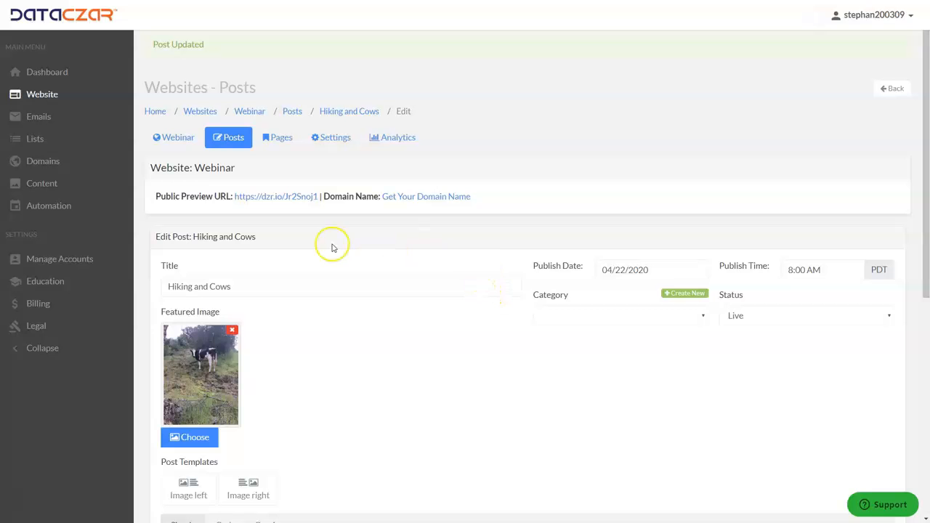
pyautogui.click(48, 75)
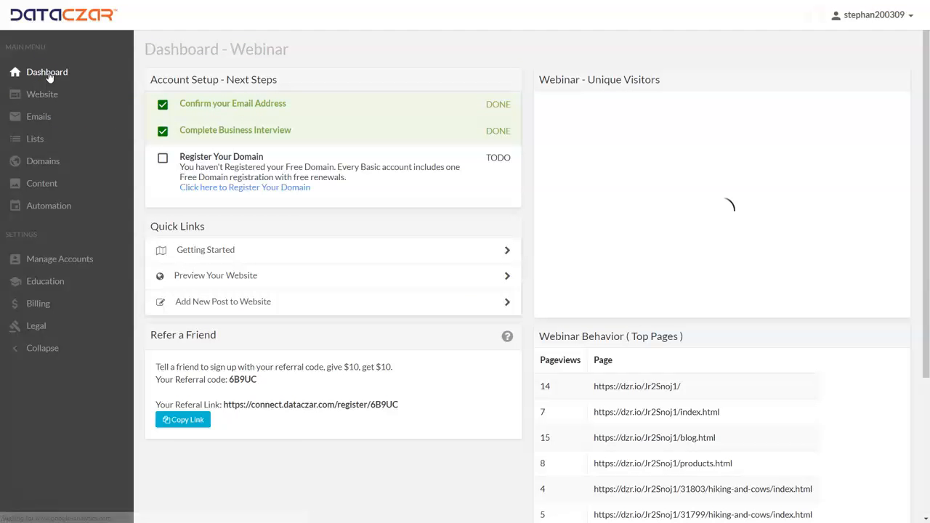